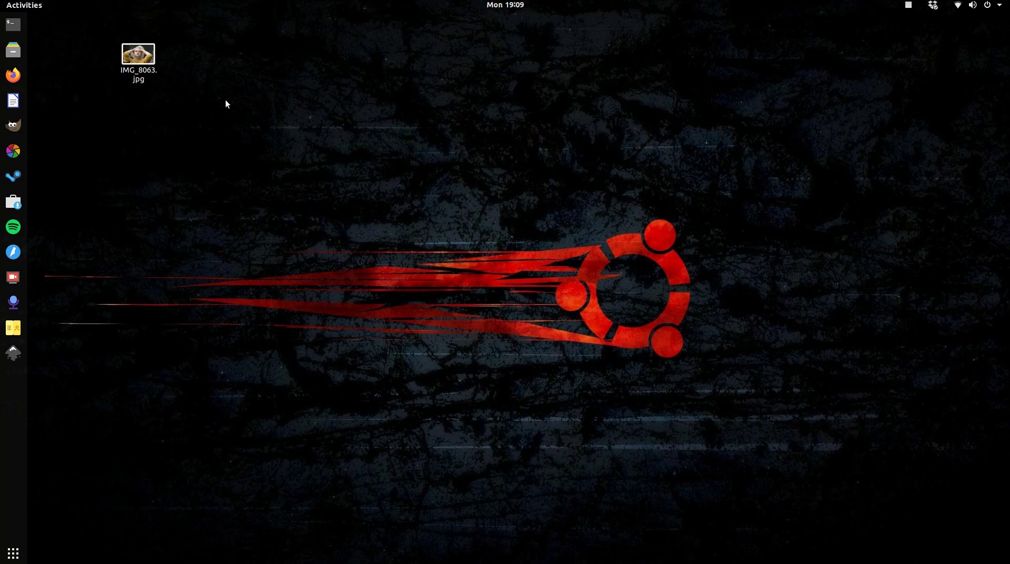
# Preview the portrait photo in the image viewer, then close the viewer
pyautogui.doubleClick(150, 68)
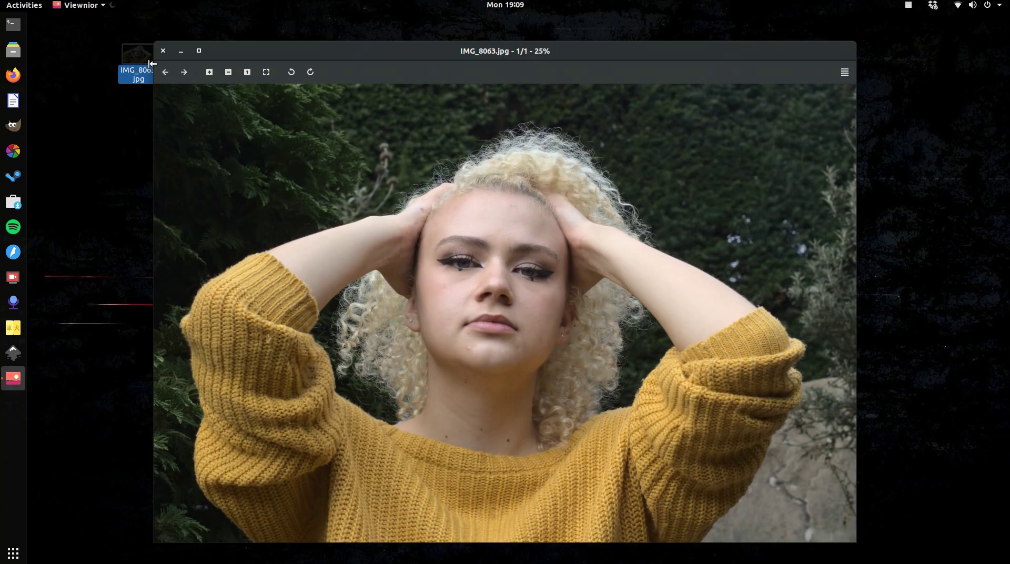
pyautogui.scroll(4, 500, 285)
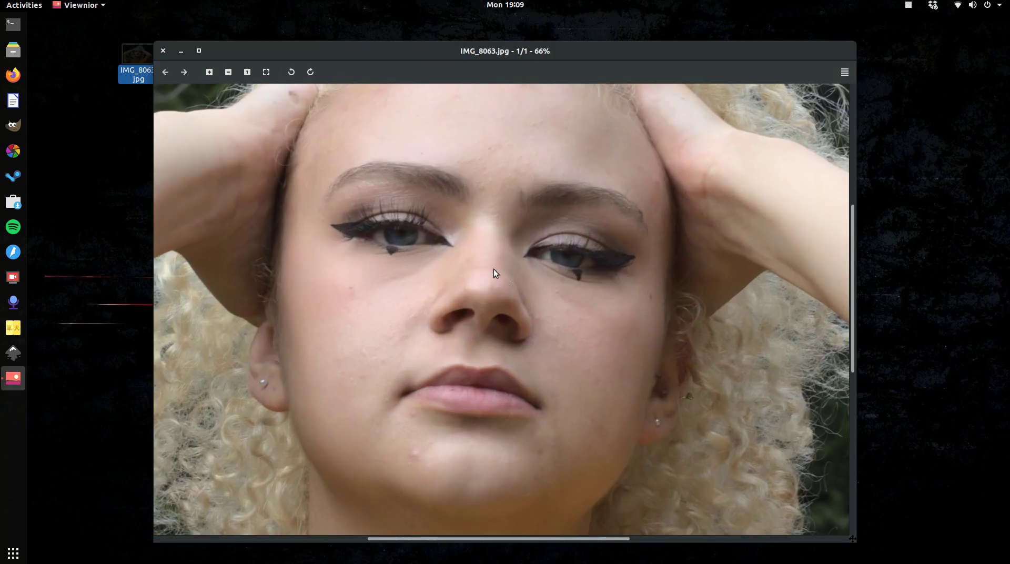
pyautogui.scroll(-3, 487, 268)
pyautogui.scroll(-2, 476, 269)
pyautogui.scroll(1, 476, 269)
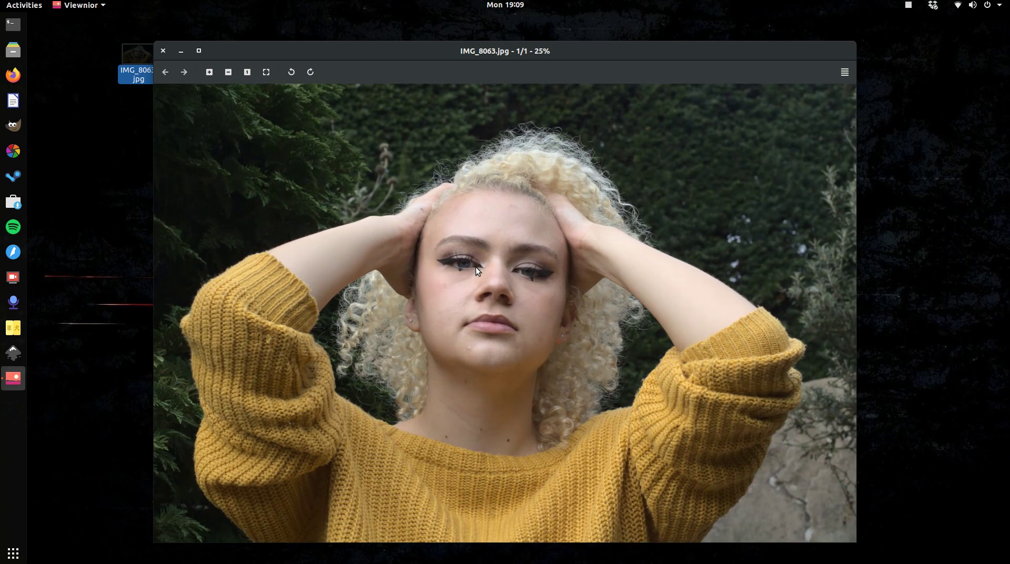
pyautogui.scroll(5, 475, 267)
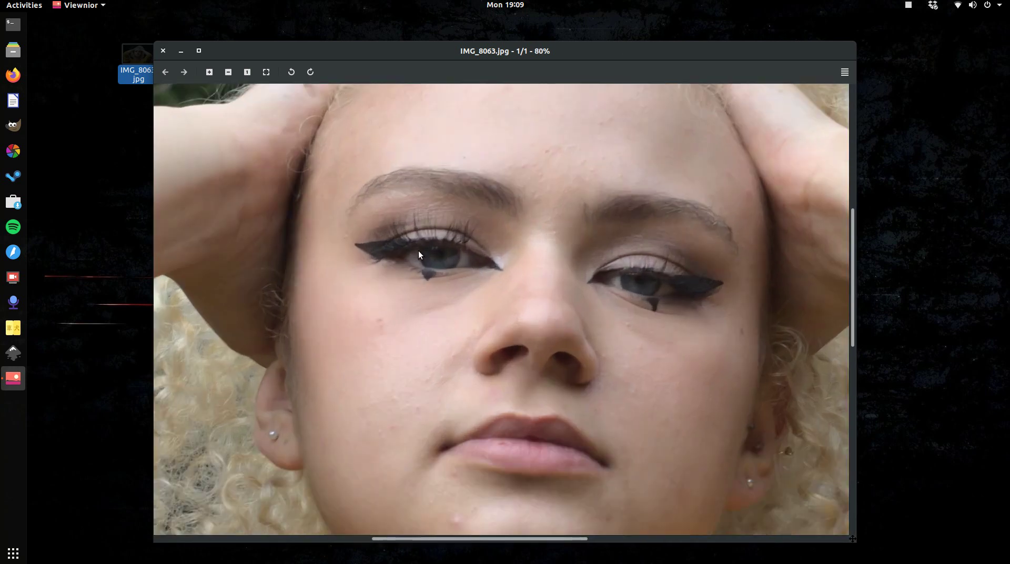
pyautogui.scroll(-4, 595, 260)
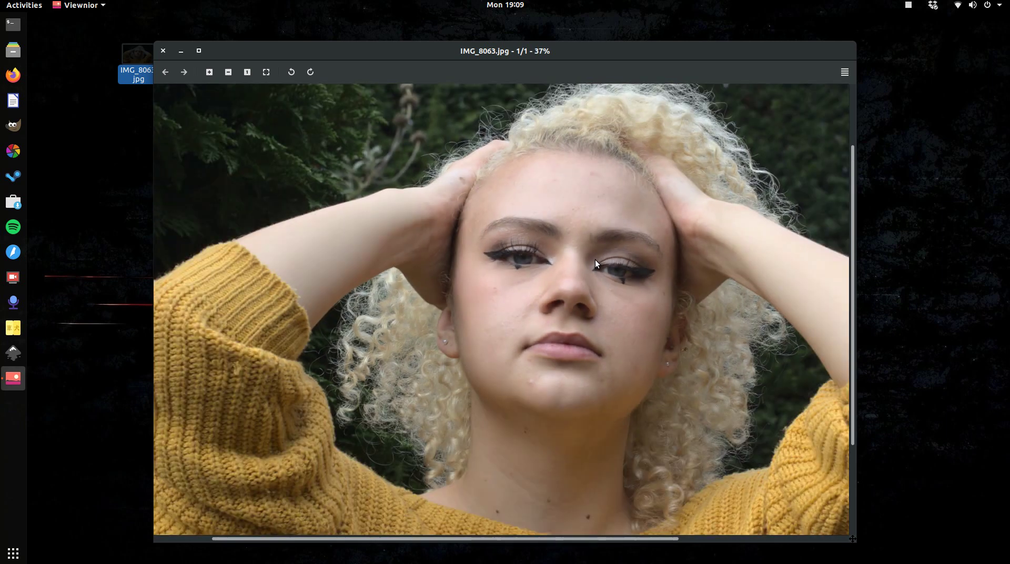
pyautogui.scroll(-1, 595, 260)
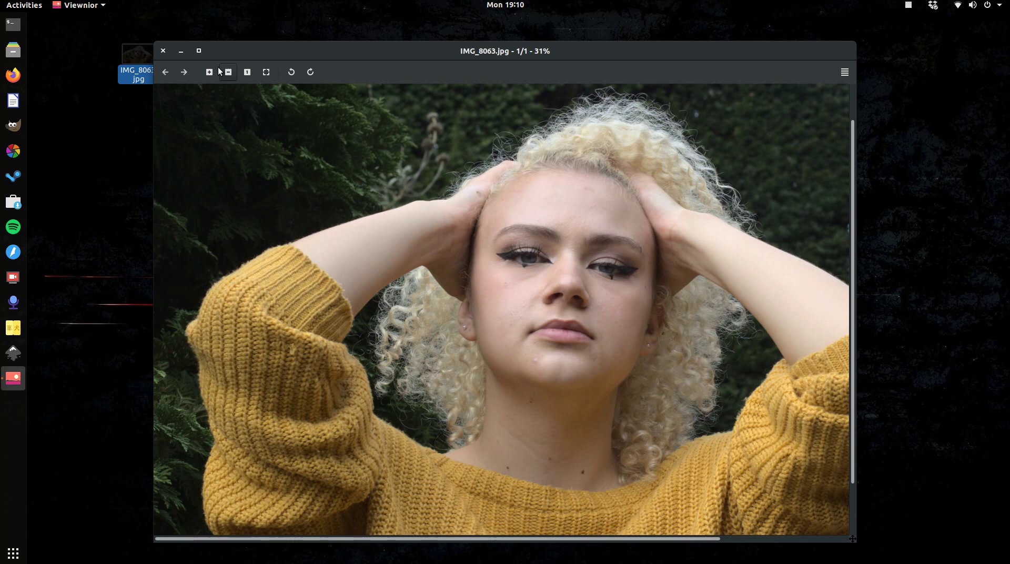
pyautogui.click(163, 51)
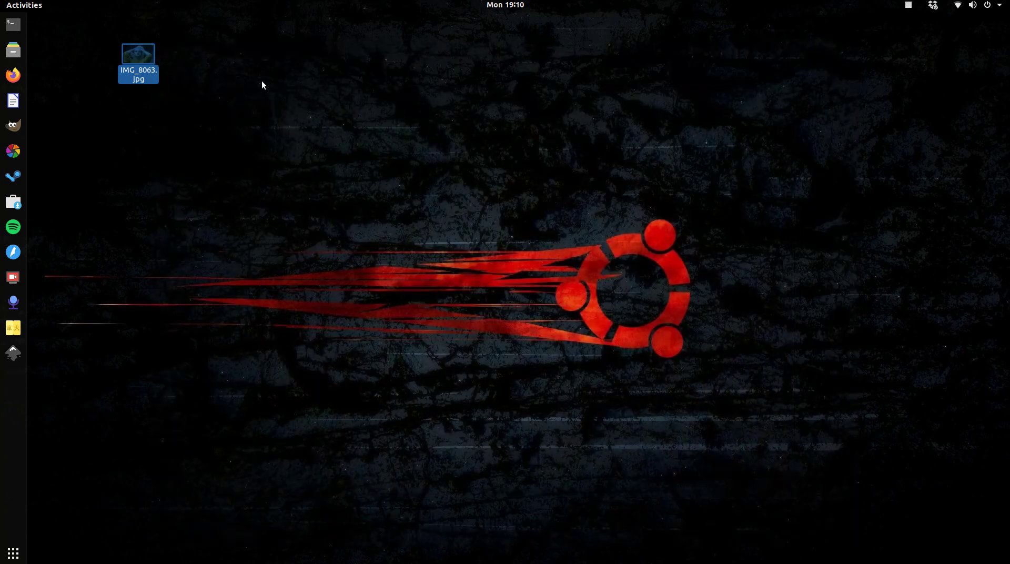
# Launch GIMP and confirm version 2.10.20 in the Help > About dialog
pyautogui.click(15, 135)
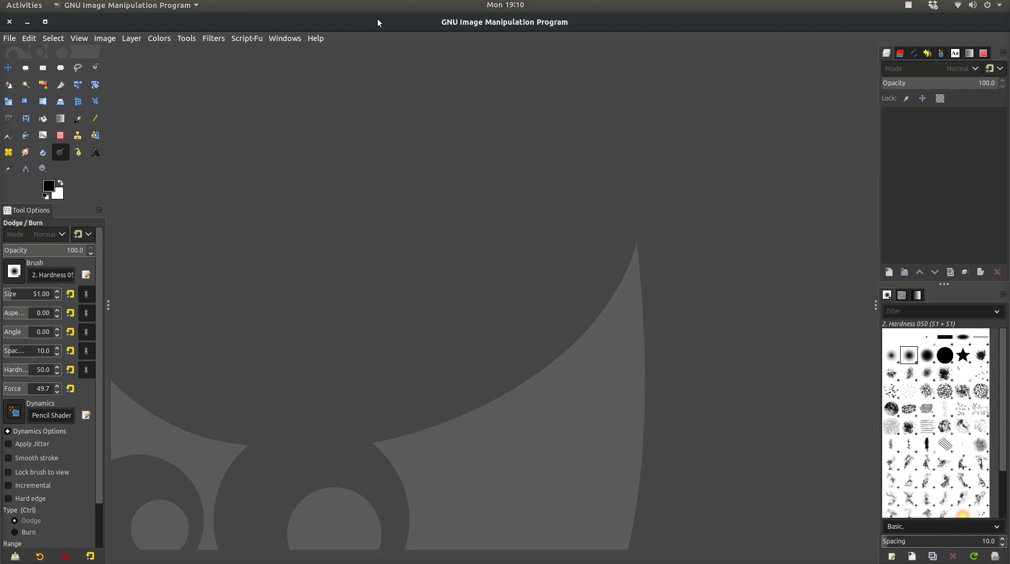
pyautogui.click(322, 39)
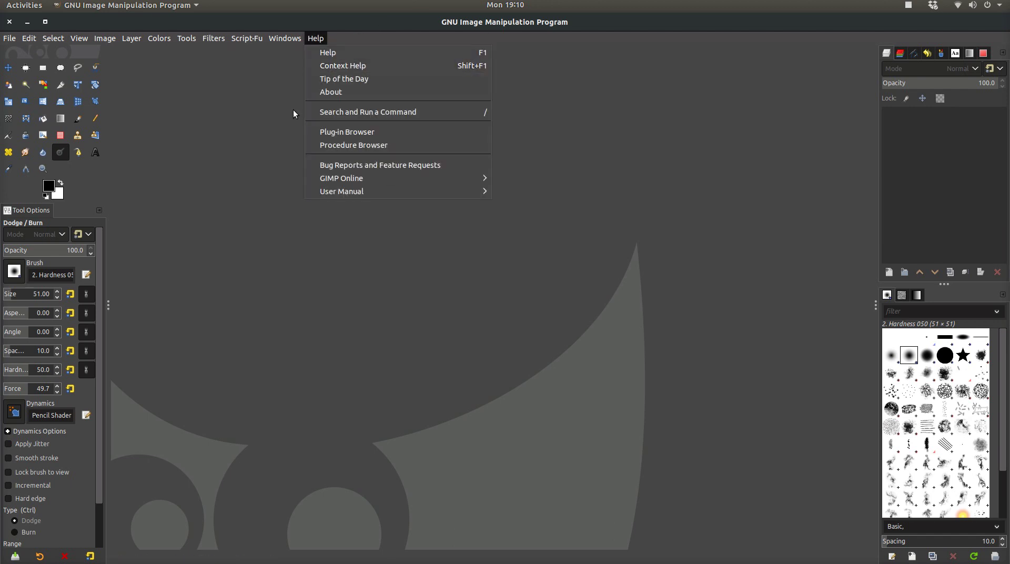
pyautogui.click(352, 91)
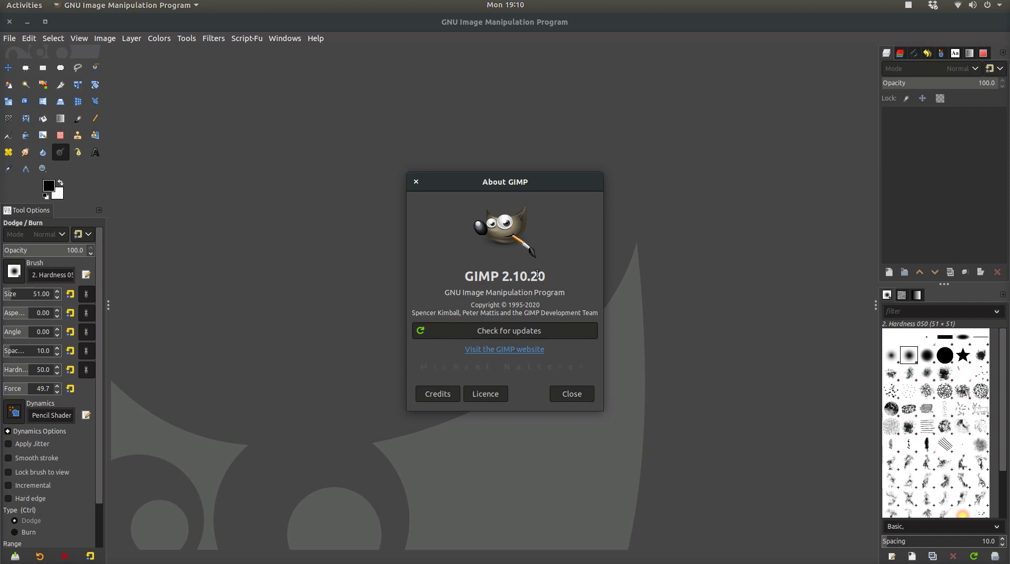
pyautogui.click(587, 396)
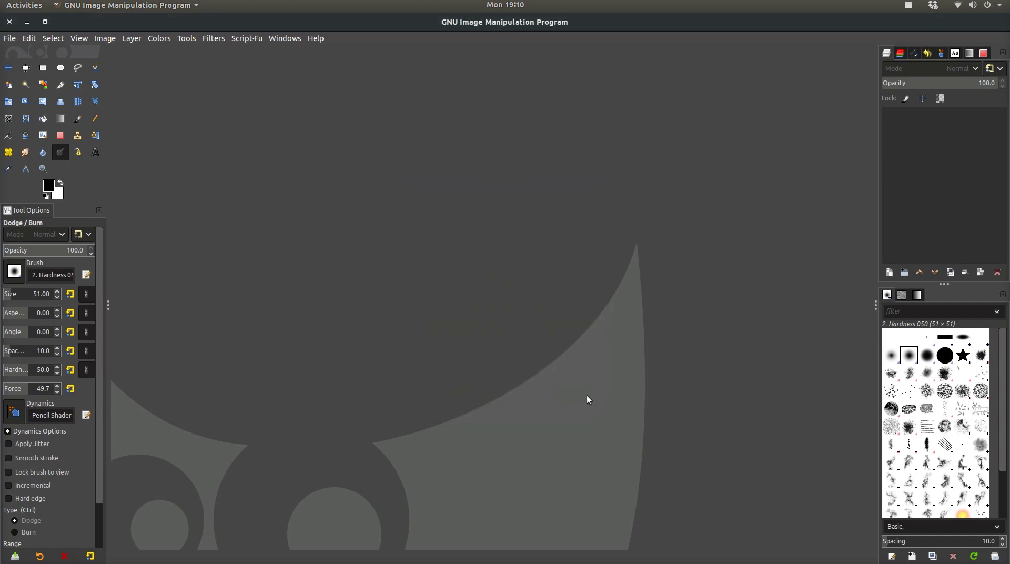
# Open IMG_8063.jpg from the Desktop folder via File > Open
pyautogui.click(10, 39)
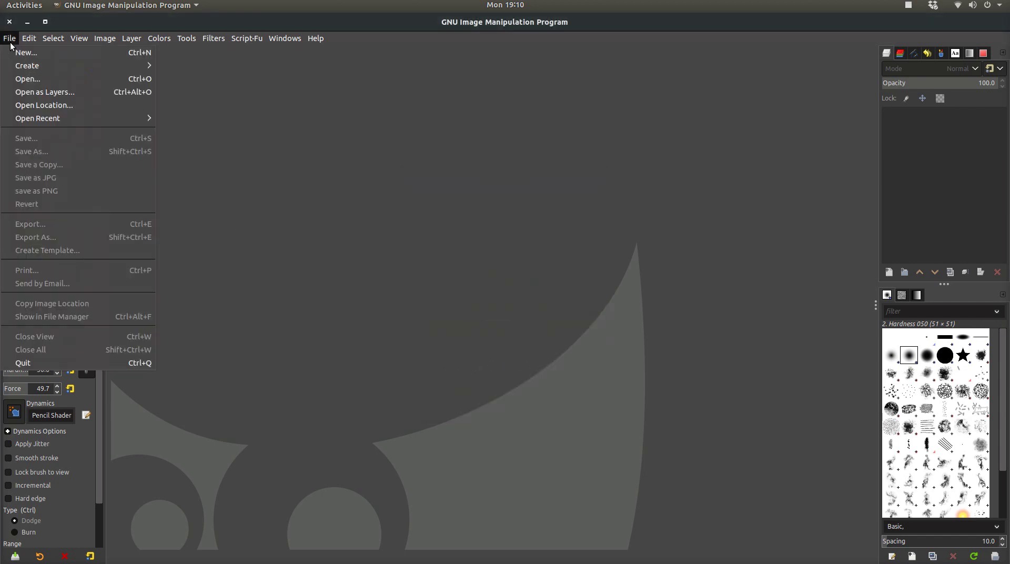
pyautogui.click(99, 80)
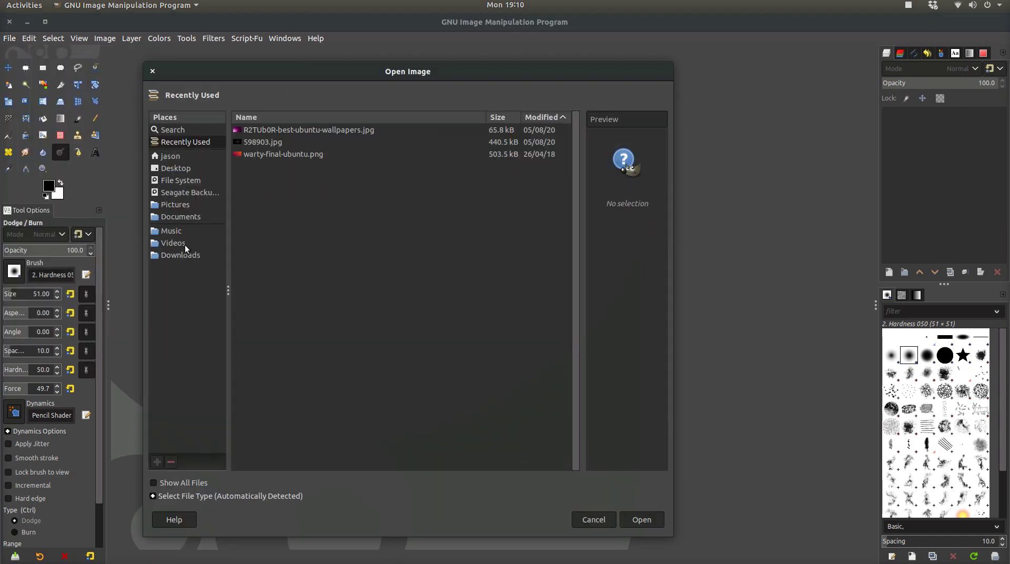
pyautogui.click(180, 168)
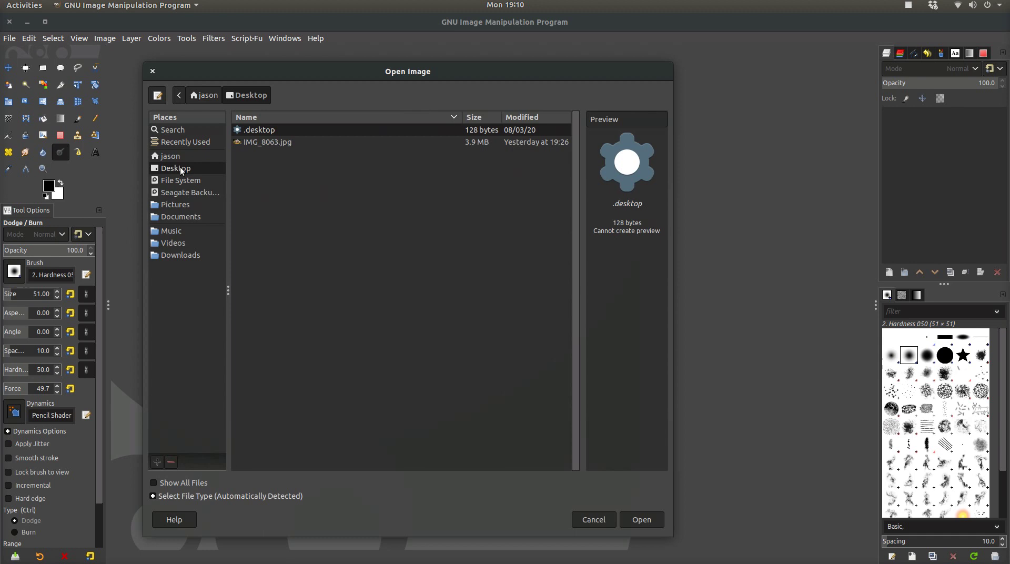
pyautogui.click(280, 145)
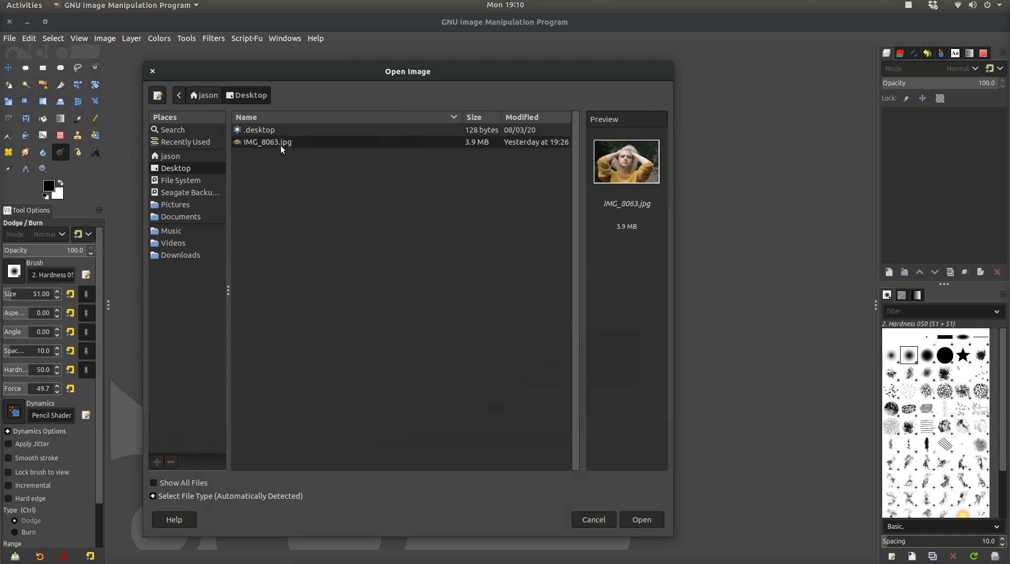
pyautogui.click(643, 520)
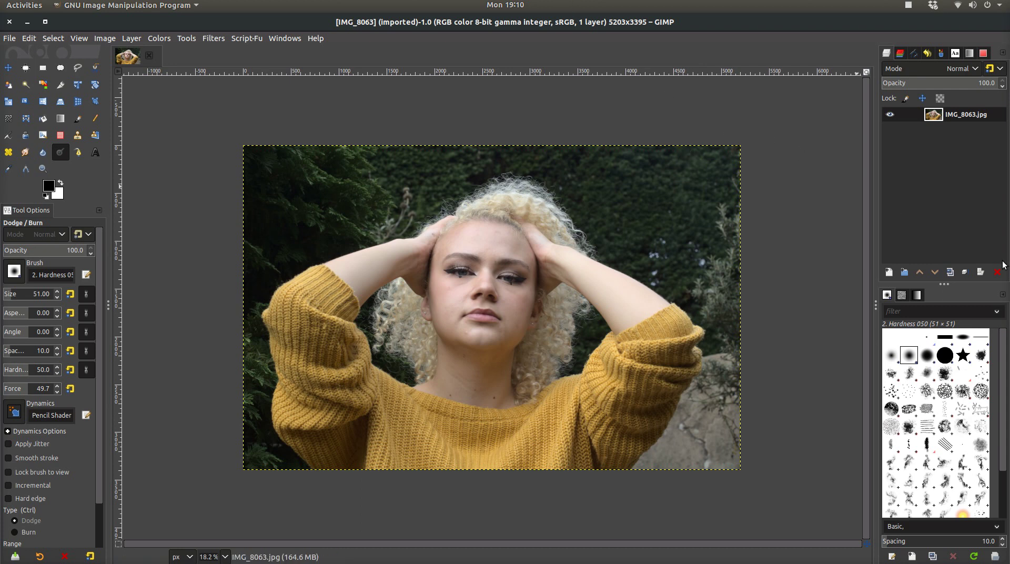
# Duplicate the photo layer twice, creating the 'copy' and 'copy #1' layers
pyautogui.rightClick(960, 118)
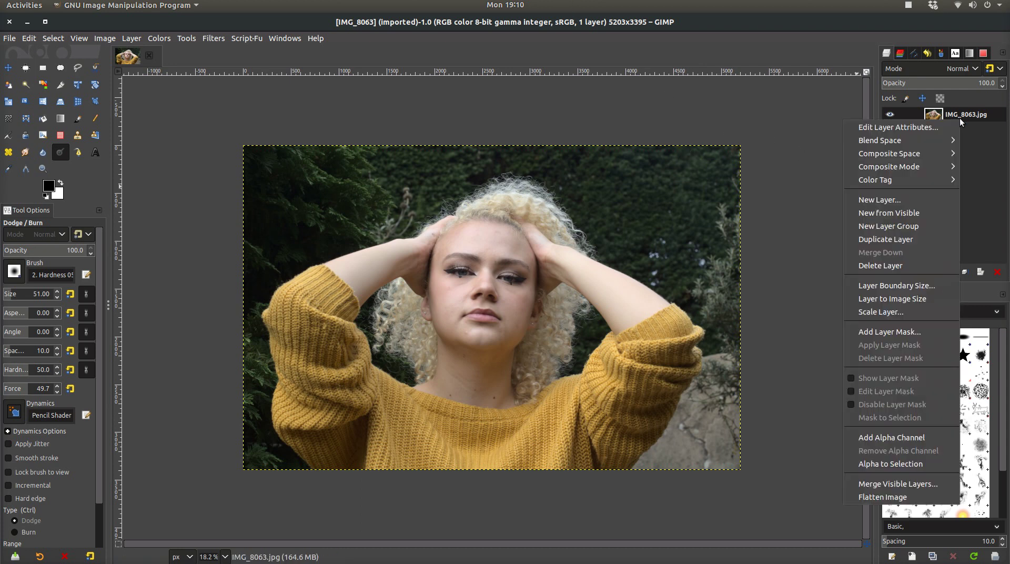
pyautogui.click(917, 238)
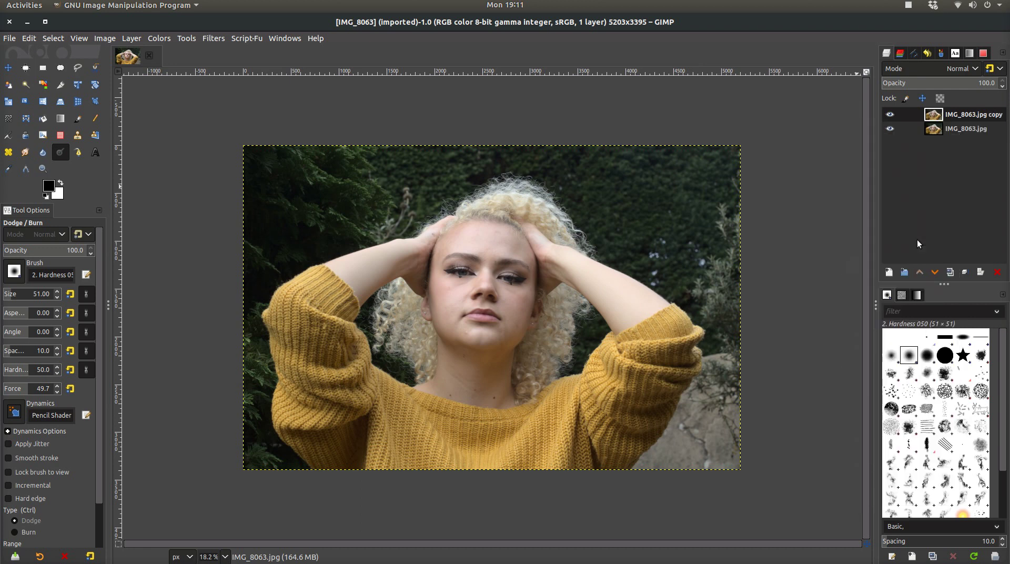
pyautogui.rightClick(958, 117)
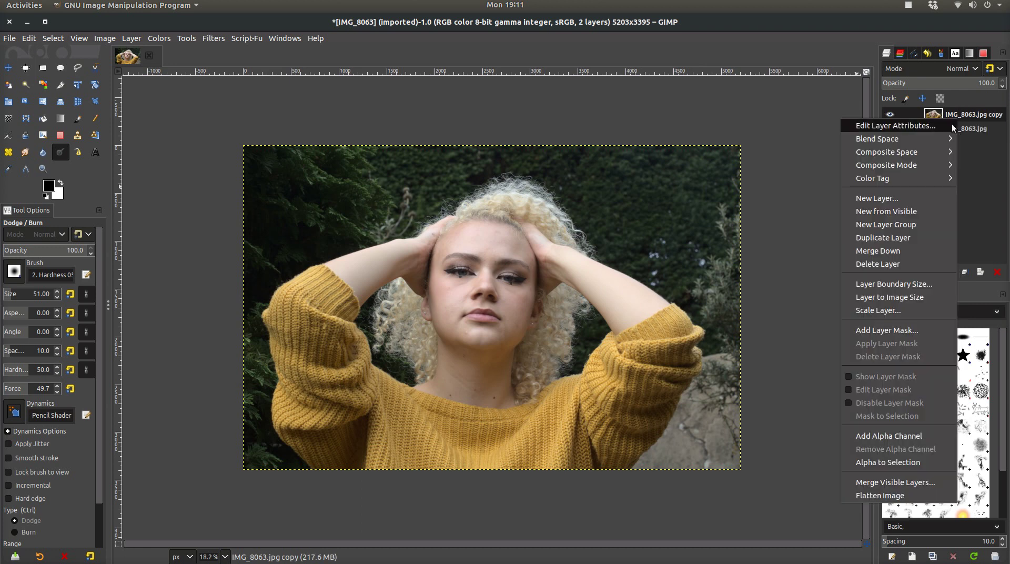
pyautogui.click(903, 240)
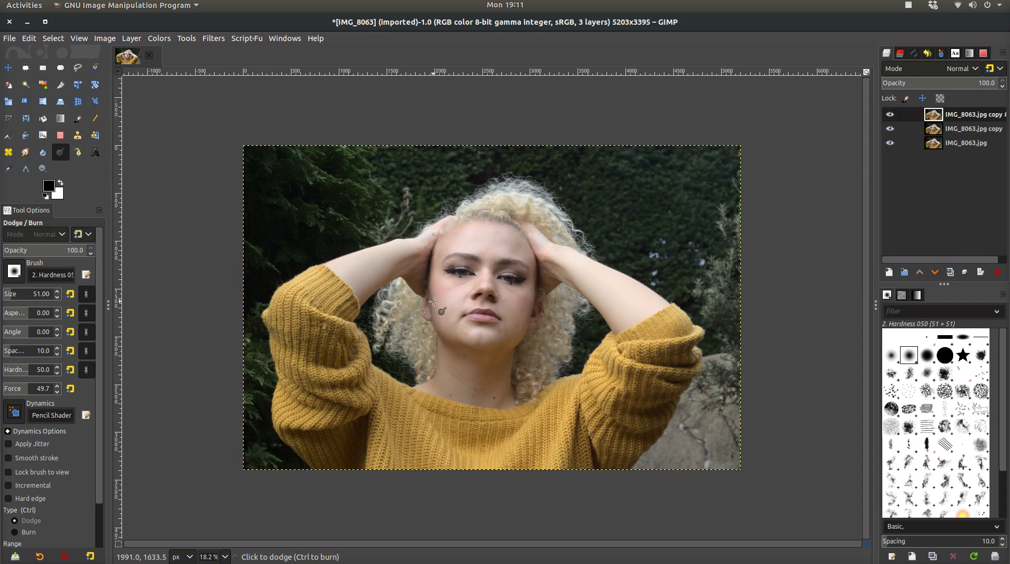
pyautogui.click(226, 556)
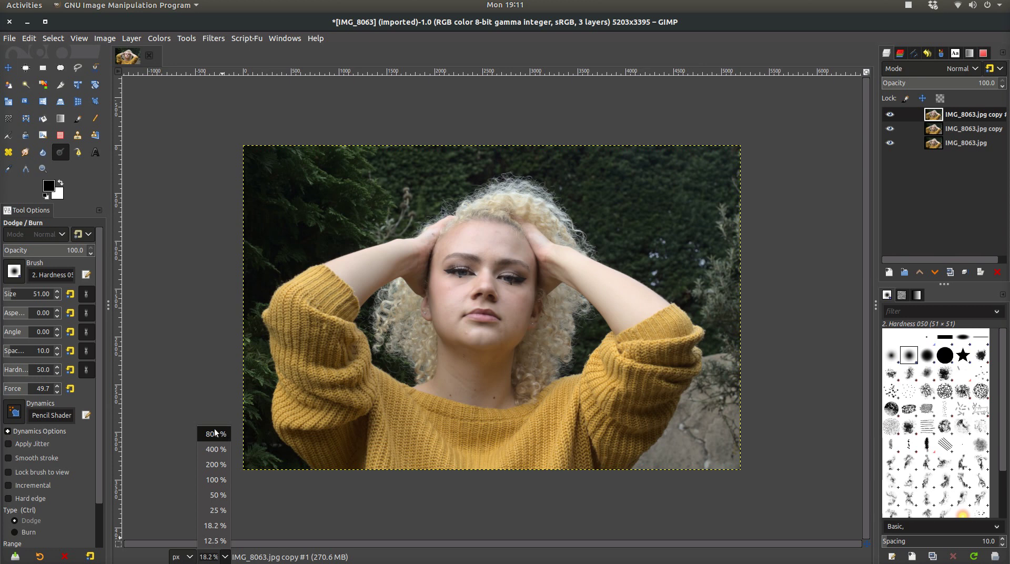
# Set the view to 100% zoom and pan up to the model's eyes
pyautogui.click(213, 479)
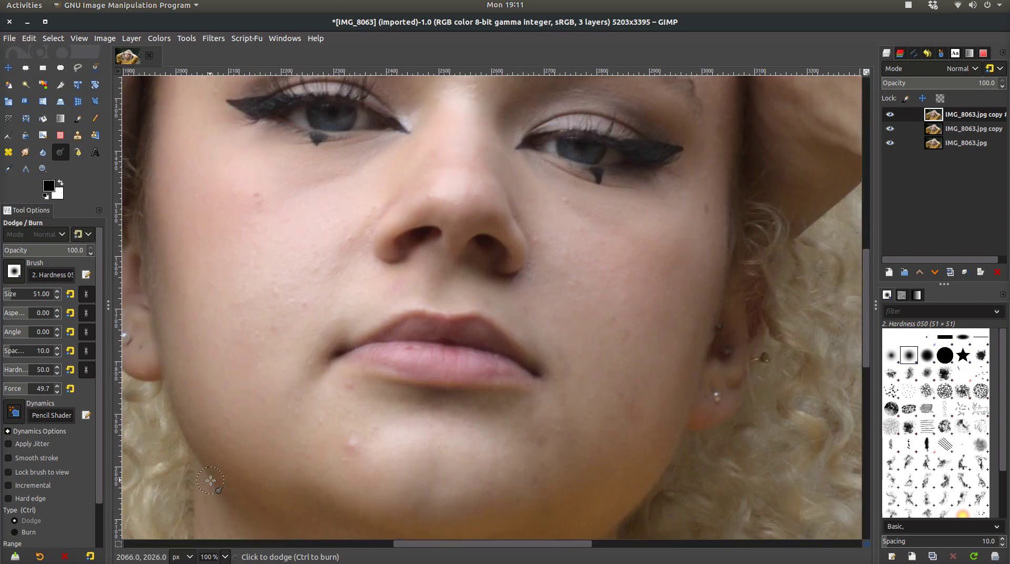
pyautogui.moveTo(865, 326); pyautogui.dragTo(855, 274)
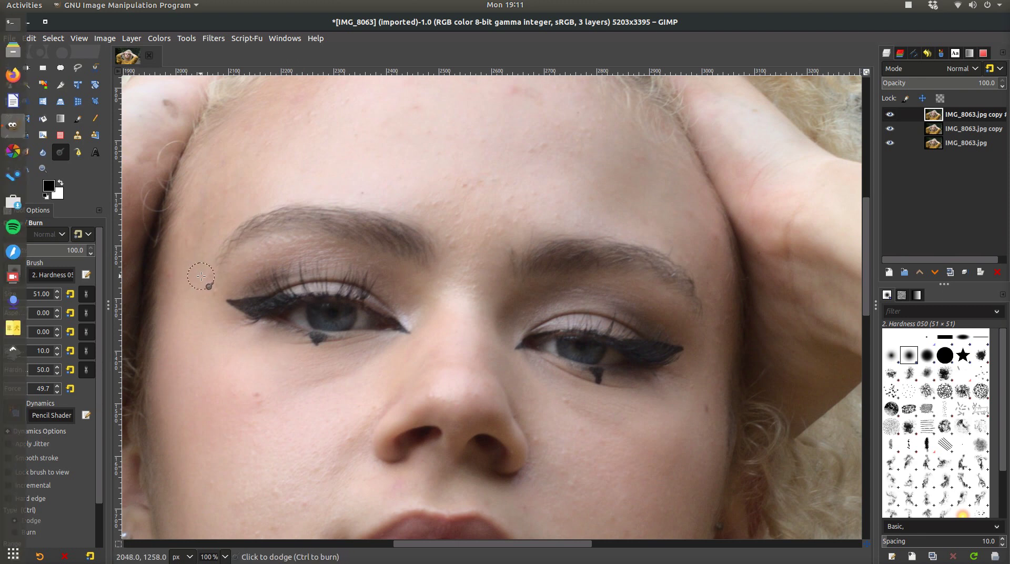
# With Free Select, zoom in and trace the left iris's left and lower edge
pyautogui.click(78, 67)
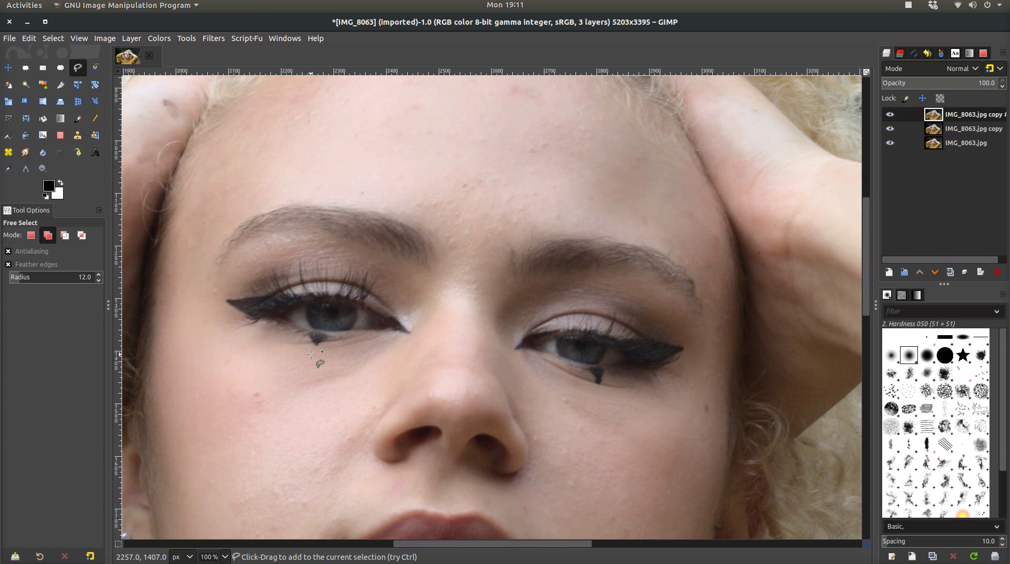
pyautogui.keyDown('ctrl'); pyautogui.scroll(1, 358, 257); pyautogui.keyUp('ctrl')
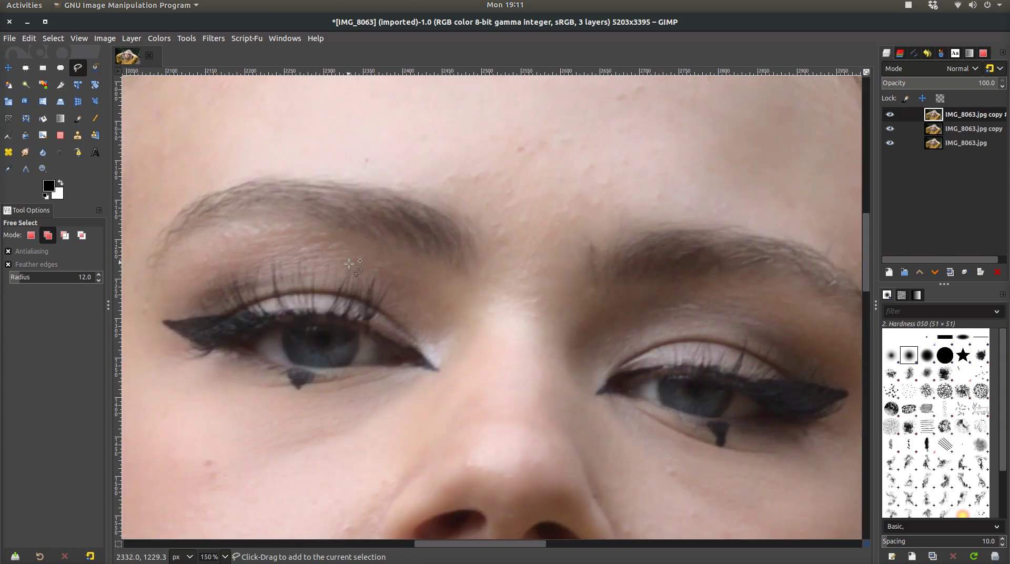
pyautogui.keyDown('ctrl'); pyautogui.scroll(1, 348, 263); pyautogui.keyUp('ctrl')
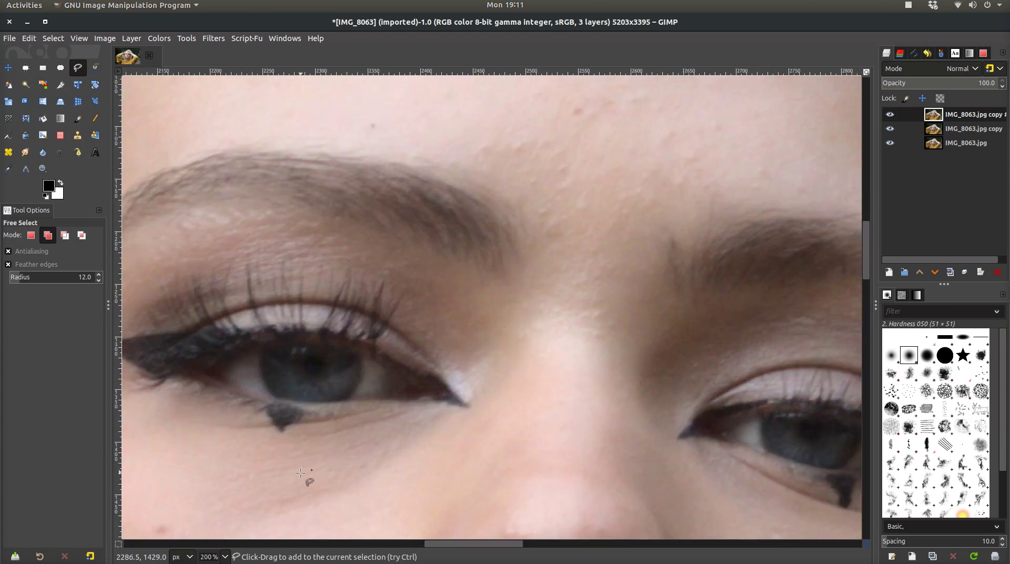
pyautogui.click(264, 348)
pyautogui.click(261, 372)
pyautogui.click(264, 381)
pyautogui.click(274, 396)
pyautogui.click(290, 401)
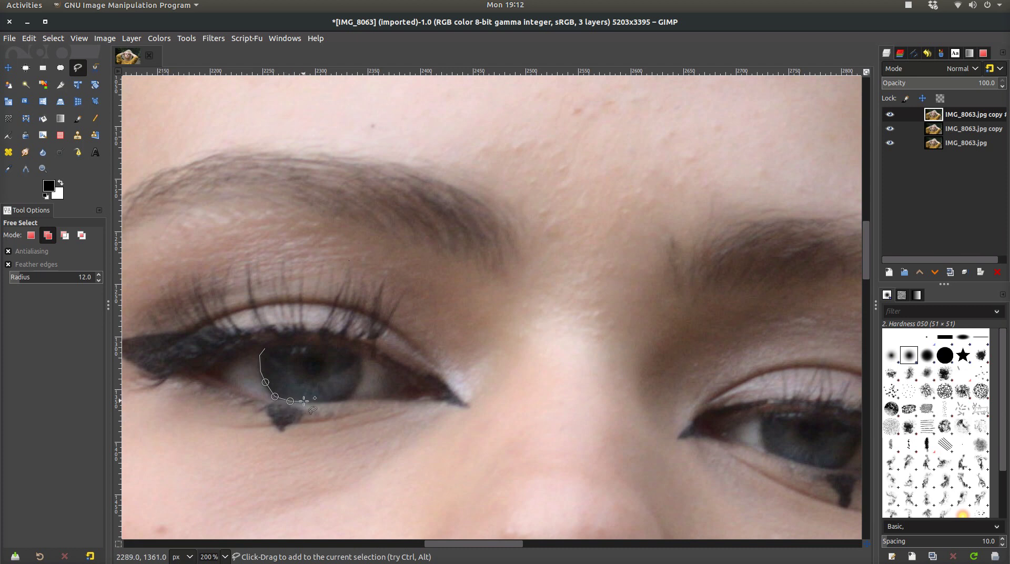
# Continue the left iris outline along the lower lid, up the right side, and the upper eyelid
pyautogui.click(304, 403)
pyautogui.click(322, 402)
pyautogui.click(337, 398)
pyautogui.click(350, 392)
pyautogui.click(361, 379)
pyautogui.click(362, 365)
pyautogui.click(360, 352)
pyautogui.click(354, 347)
pyautogui.click(338, 346)
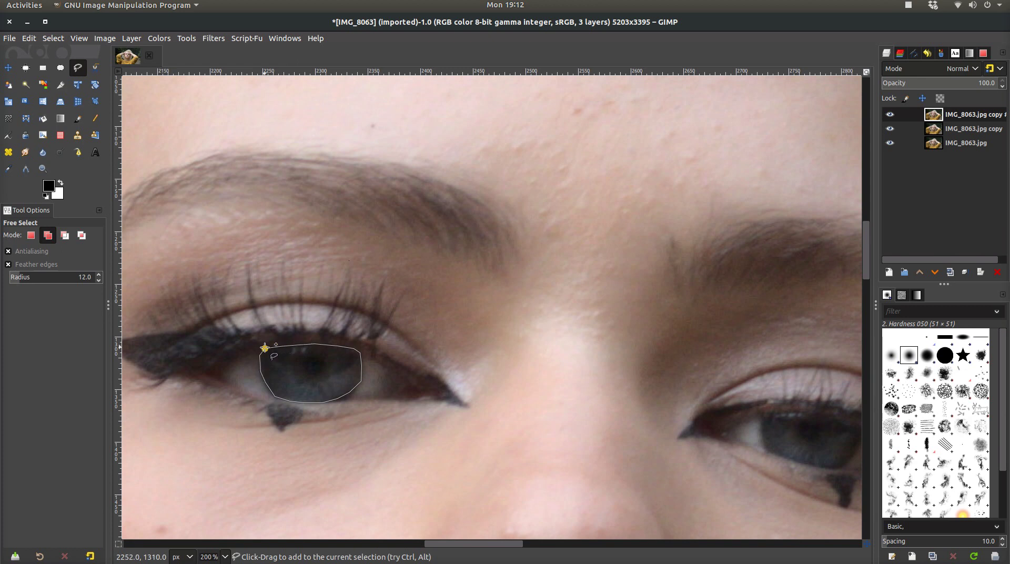
# Commit the left iris outline as a selection and zoom to 300% on the right eye
pyautogui.press('Return')
pyautogui.moveTo(466, 544); pyautogui.dragTo(491, 546)
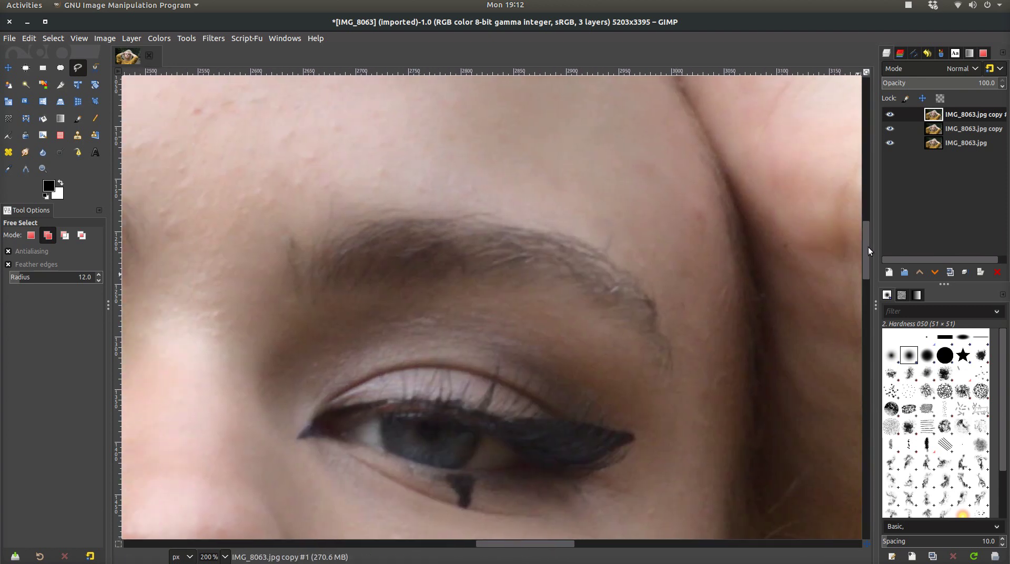
pyautogui.moveTo(867, 232)
pyautogui.mouseDown()
pyautogui.moveTo(863, 258)
pyautogui.moveTo(863, 247)
pyautogui.mouseUp()
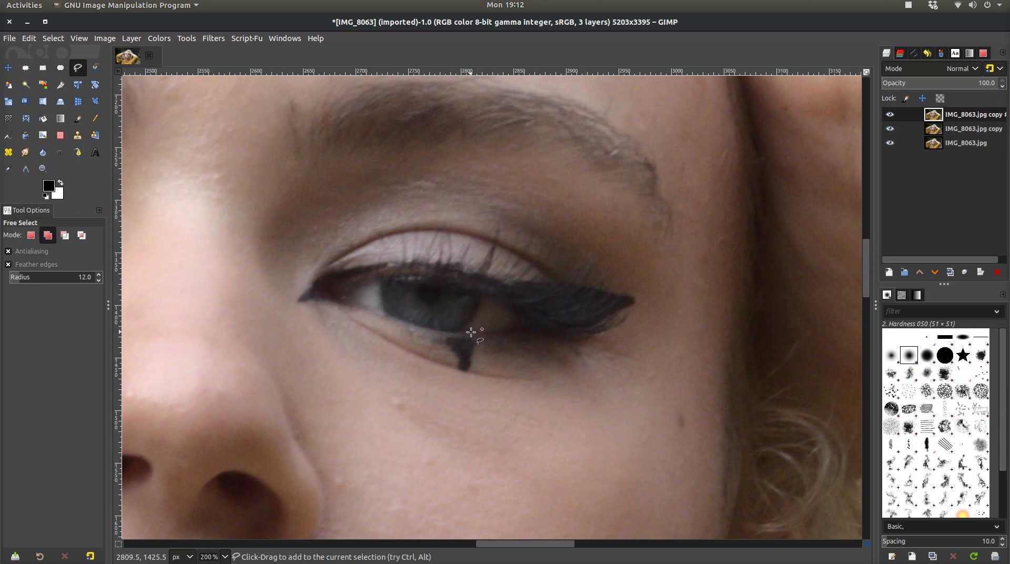
pyautogui.scroll(2, 548, 205)
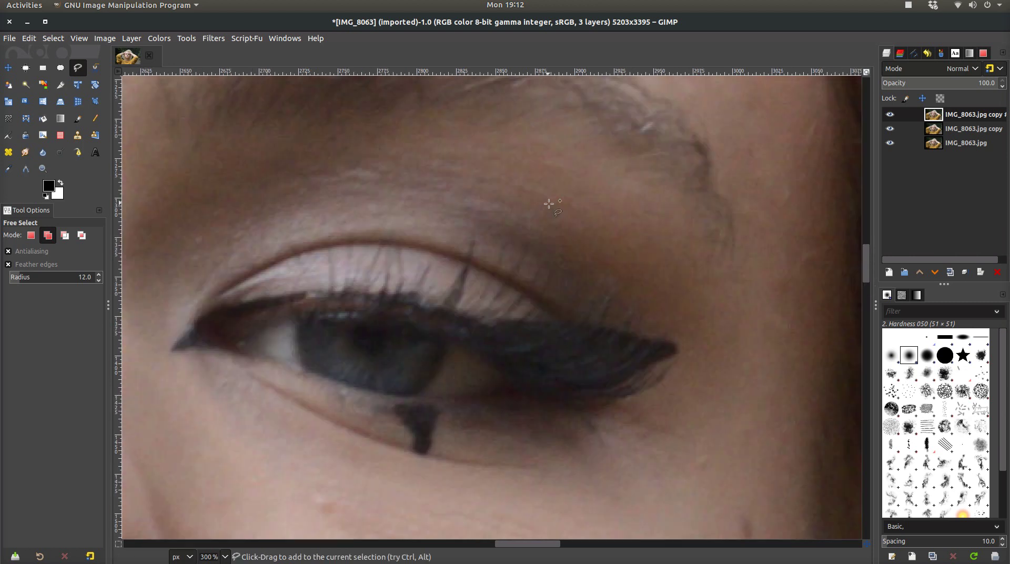
pyautogui.scroll(-2, 595, 247)
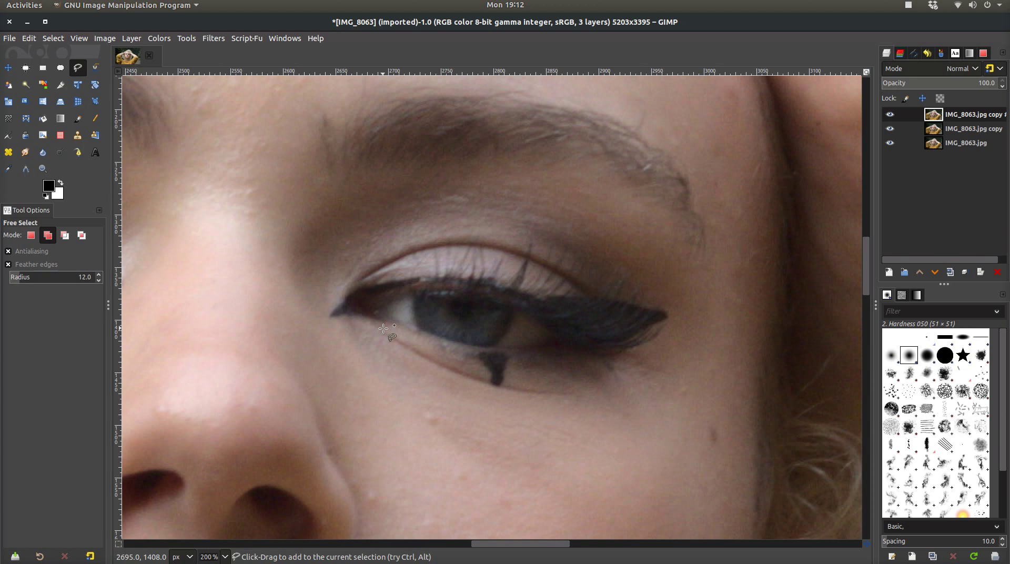
pyautogui.scroll(1, 383, 328)
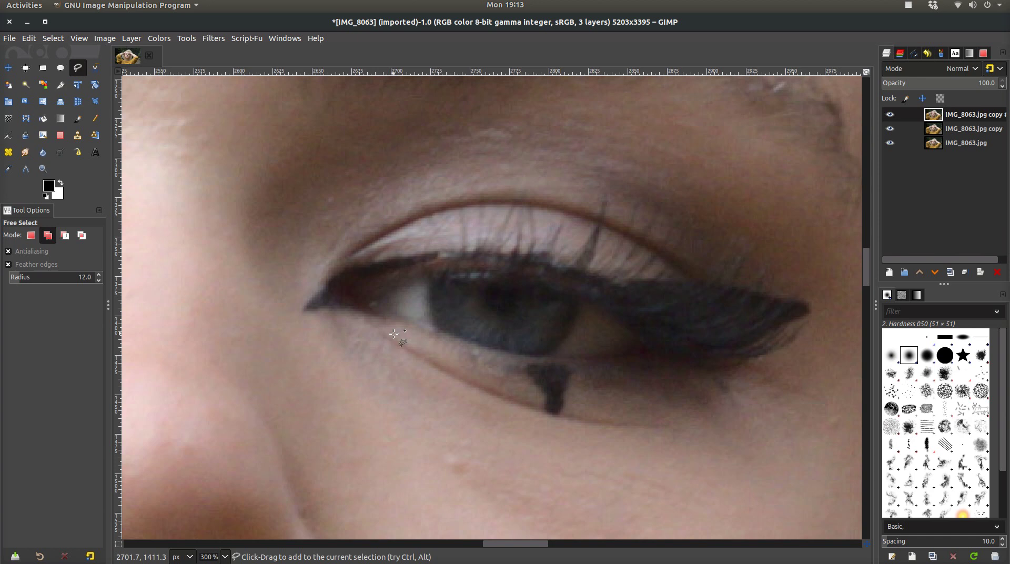
pyautogui.moveTo(542, 547)
pyautogui.mouseDown()
pyautogui.moveTo(505, 550)
pyautogui.moveTo(554, 550)
pyautogui.mouseUp()
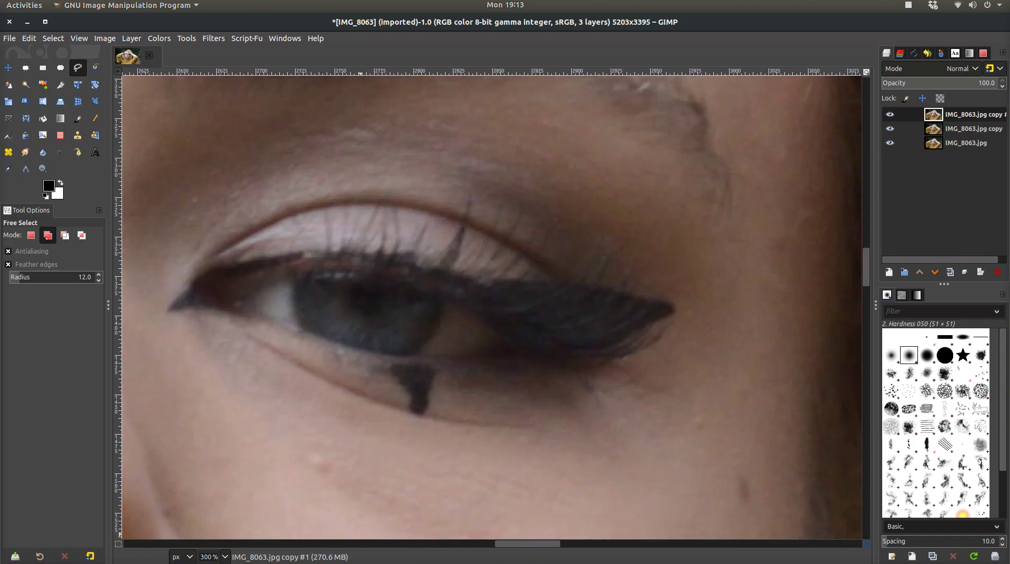
# Return to Free Select in Add mode and trace the right iris's left and lower edge
pyautogui.click(61, 68)
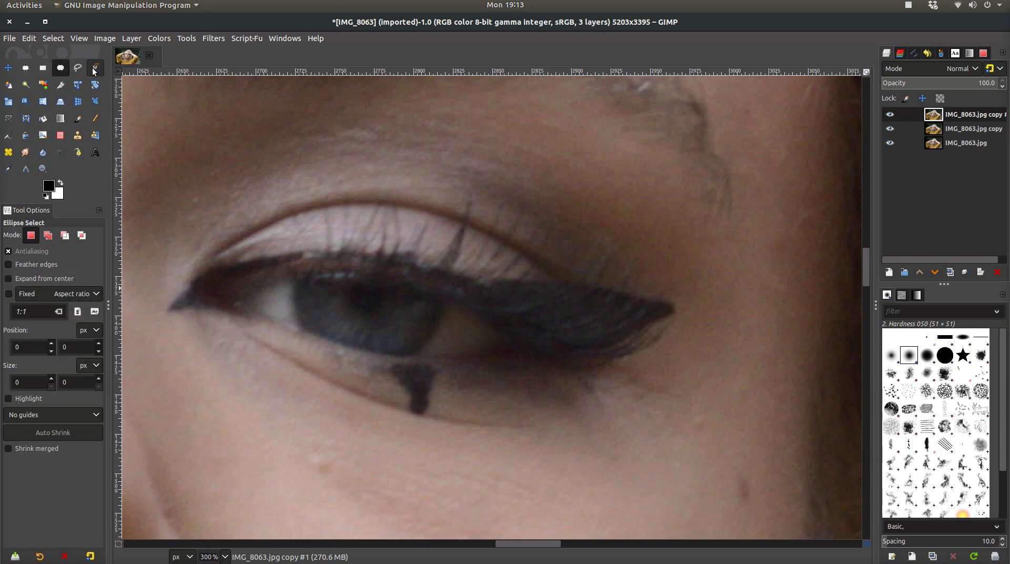
pyautogui.click(77, 67)
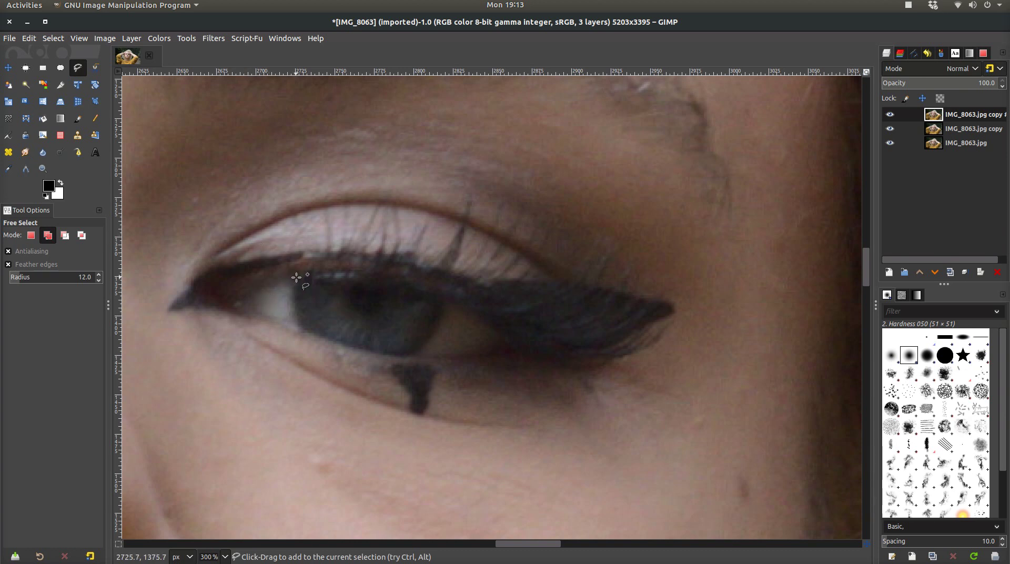
pyautogui.moveTo(296, 278); pyautogui.dragTo(297, 310)
pyautogui.click(305, 329)
pyautogui.moveTo(325, 339); pyautogui.dragTo(349, 346)
pyautogui.click(374, 352)
pyautogui.click(400, 356)
pyautogui.click(419, 347)
# Finish the right iris outline up its right side and along the upper lid, closing it
pyautogui.click(435, 328)
pyautogui.click(441, 308)
pyautogui.click(439, 296)
pyautogui.click(428, 289)
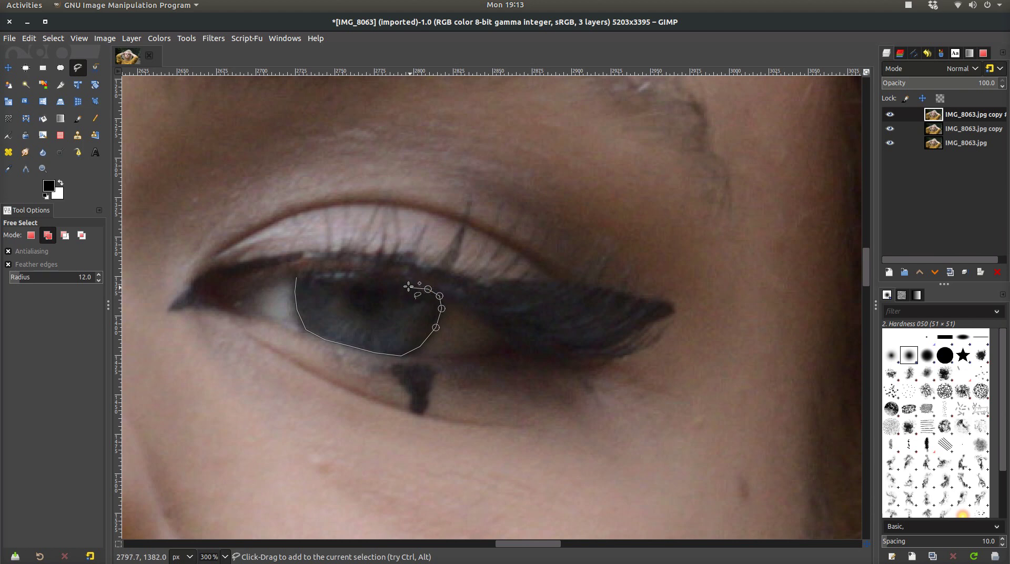
pyautogui.click(377, 273)
pyautogui.click(351, 270)
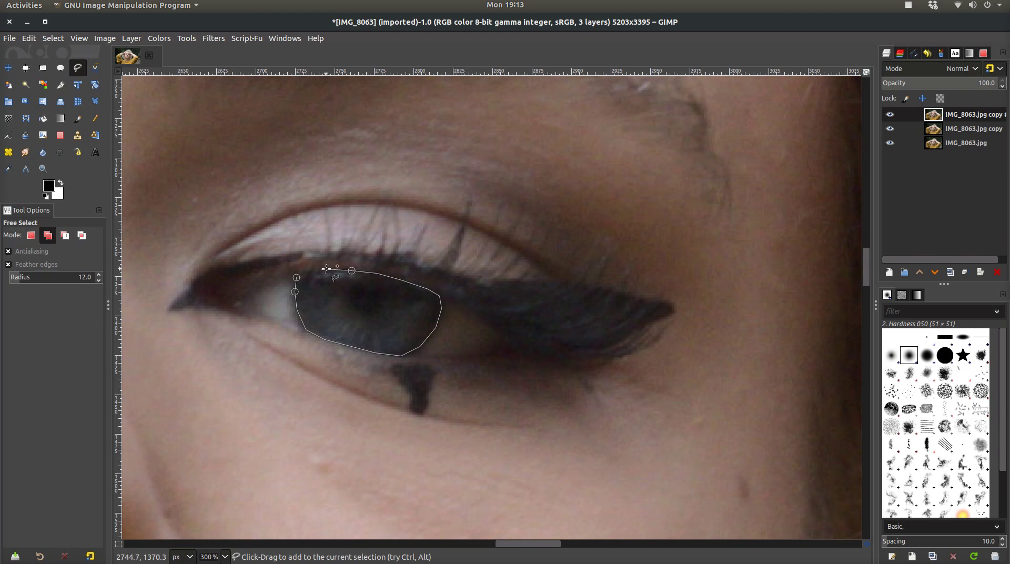
pyautogui.click(324, 270)
pyautogui.click(297, 277)
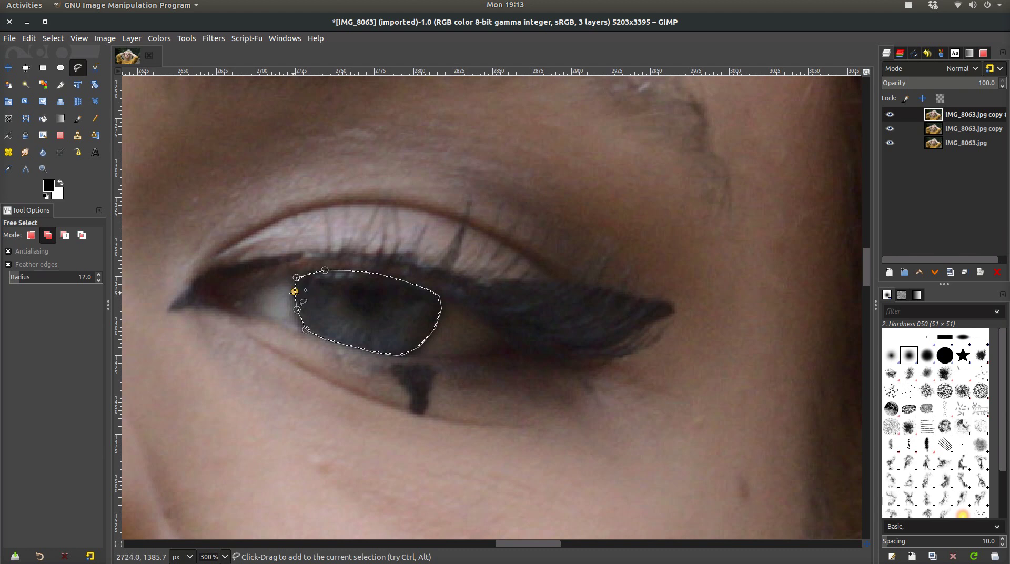
# Zoom out to 50% and redraw freehand loops around the right iris, committing each
pyautogui.scroll(-5, 295, 291)
pyautogui.scroll(5, 295, 293)
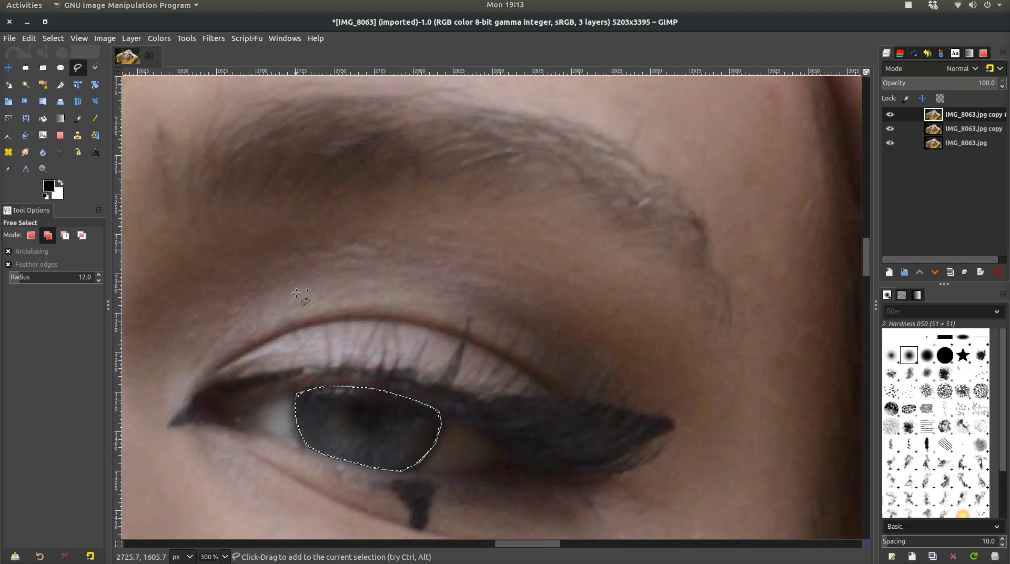
pyautogui.scroll(-2, 293, 296)
pyautogui.scroll(2, 292, 298)
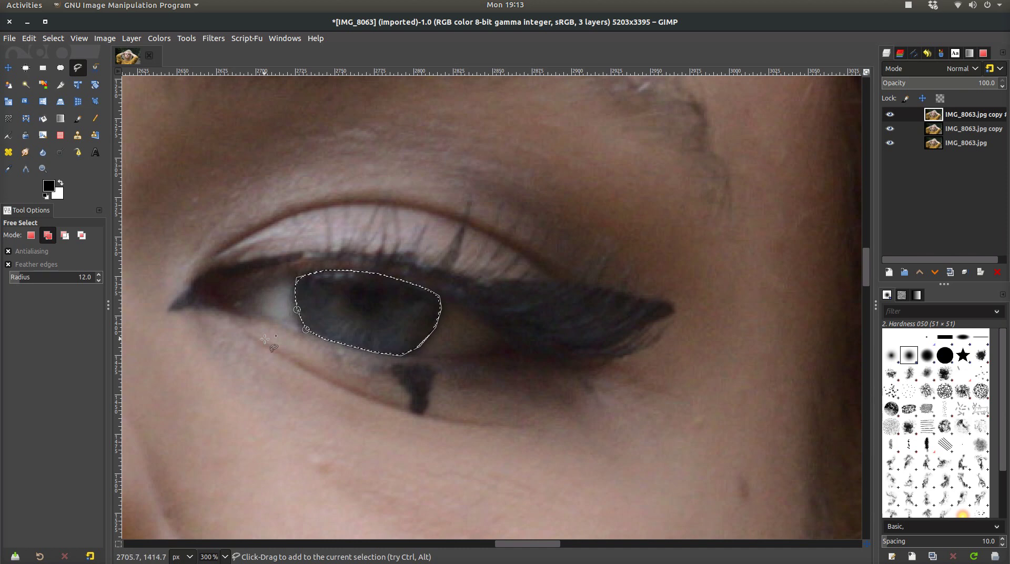
pyautogui.scroll(-4, 296, 325)
pyautogui.scroll(-1, 342, 245)
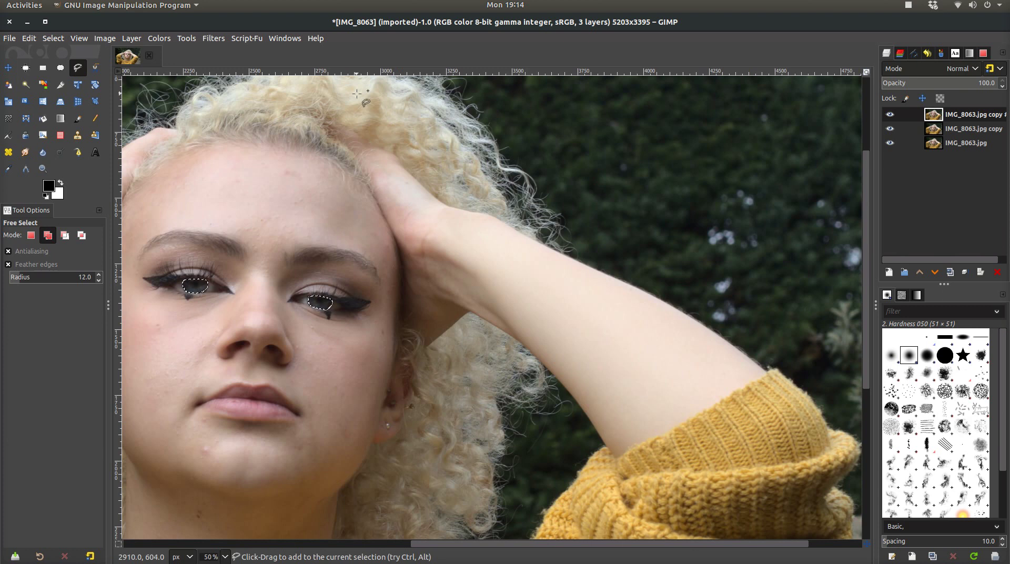
pyautogui.moveTo(308, 294)
pyautogui.mouseDown()
pyautogui.moveTo(335, 298)
pyautogui.moveTo(326, 304)
pyautogui.mouseUp()
pyautogui.press('Return')
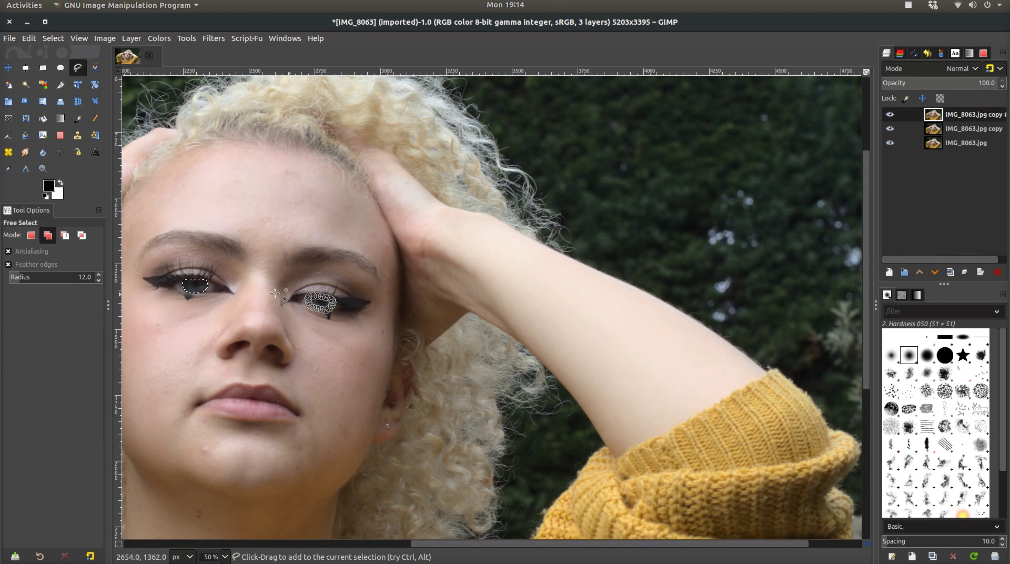
pyautogui.moveTo(308, 295); pyautogui.dragTo(312, 289)
pyautogui.press('Return')
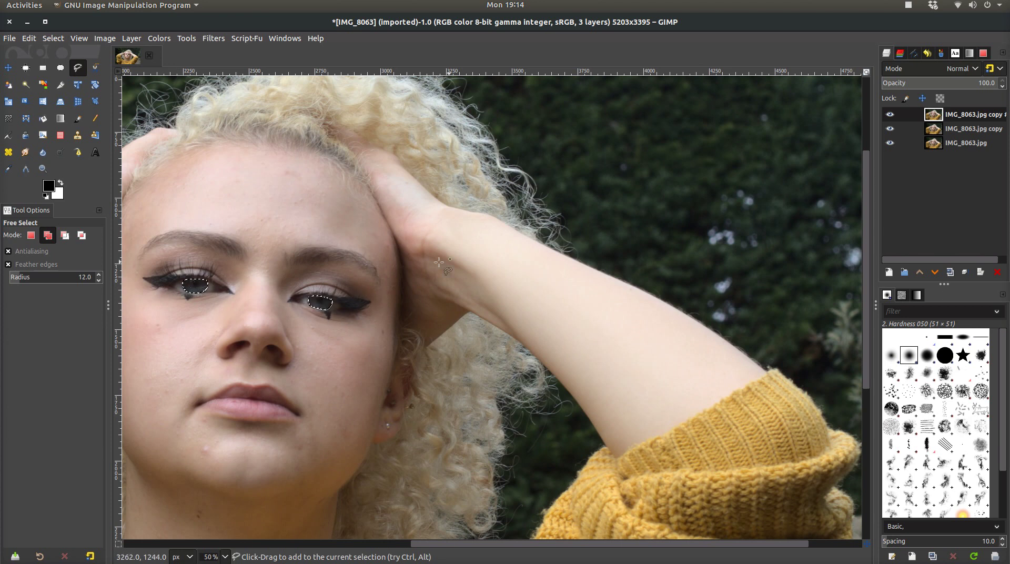
# Copy and paste the selected irises, then make the Floating Selection layer visible
pyautogui.click(27, 38)
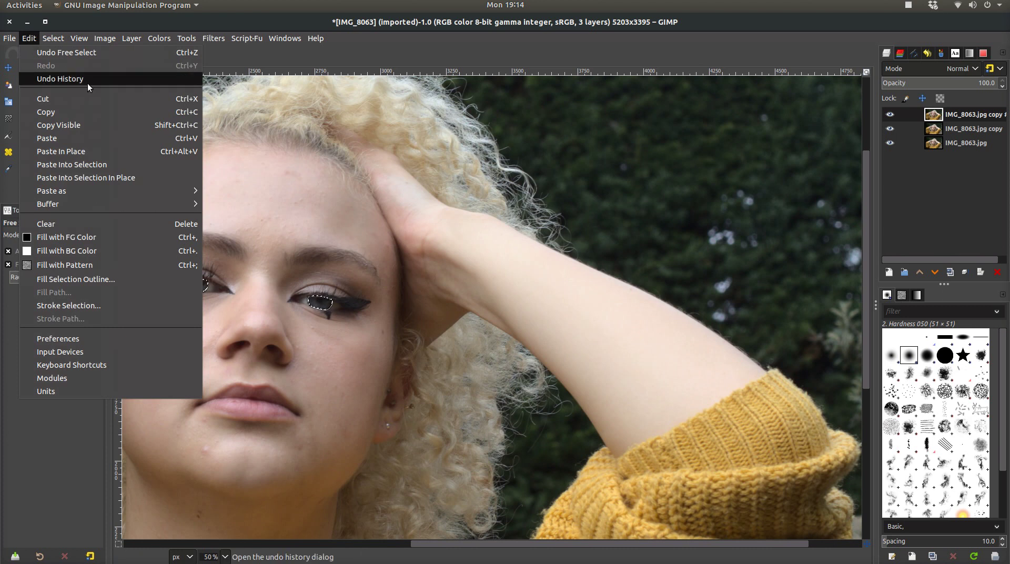
pyautogui.click(84, 112)
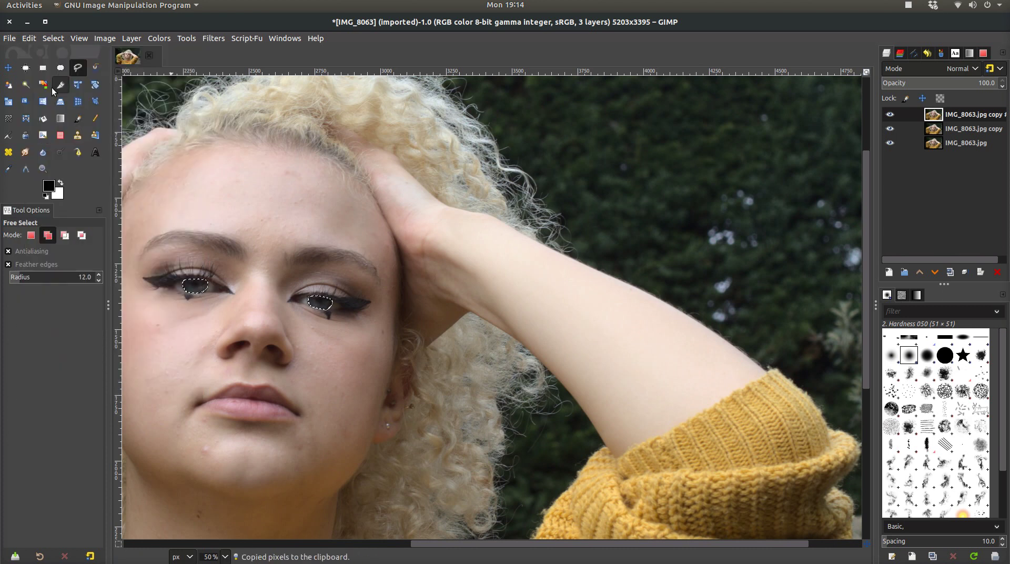
pyautogui.click(28, 39)
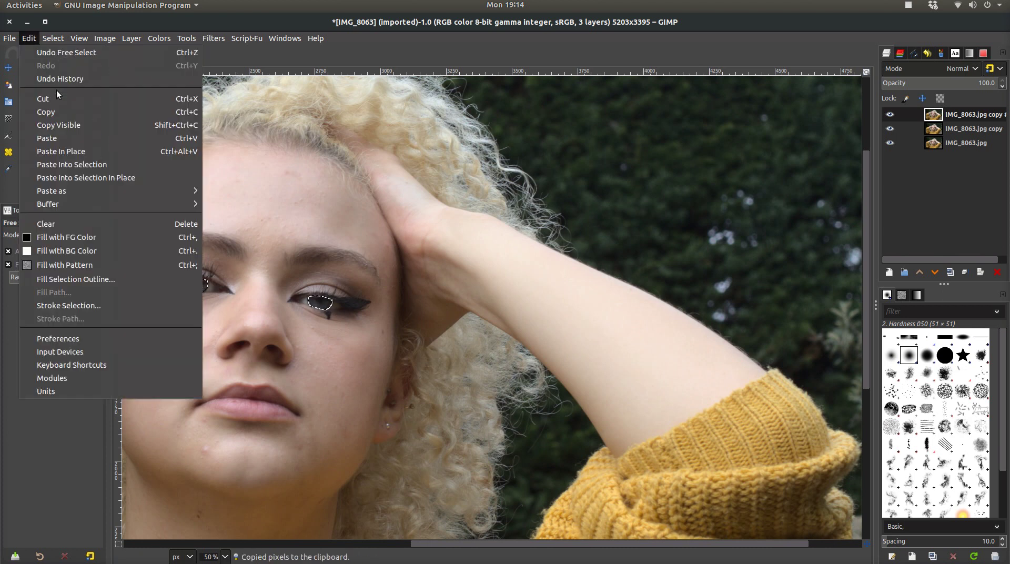
pyautogui.click(67, 137)
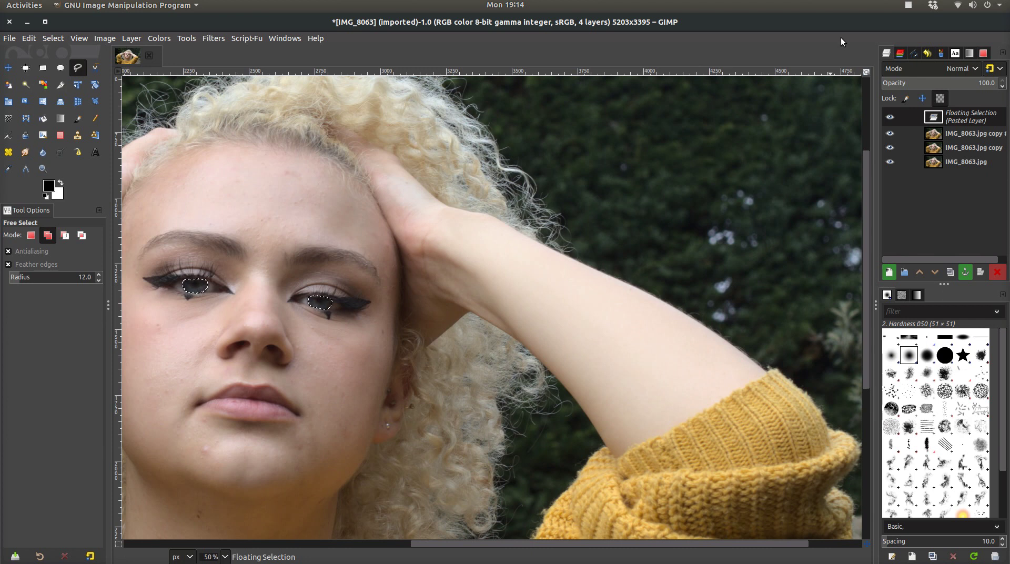
pyautogui.click(889, 116)
# Open the Reinhard 2005 filter with Chromatic adaptation 1.000 and Brightness -60
pyautogui.click(158, 38)
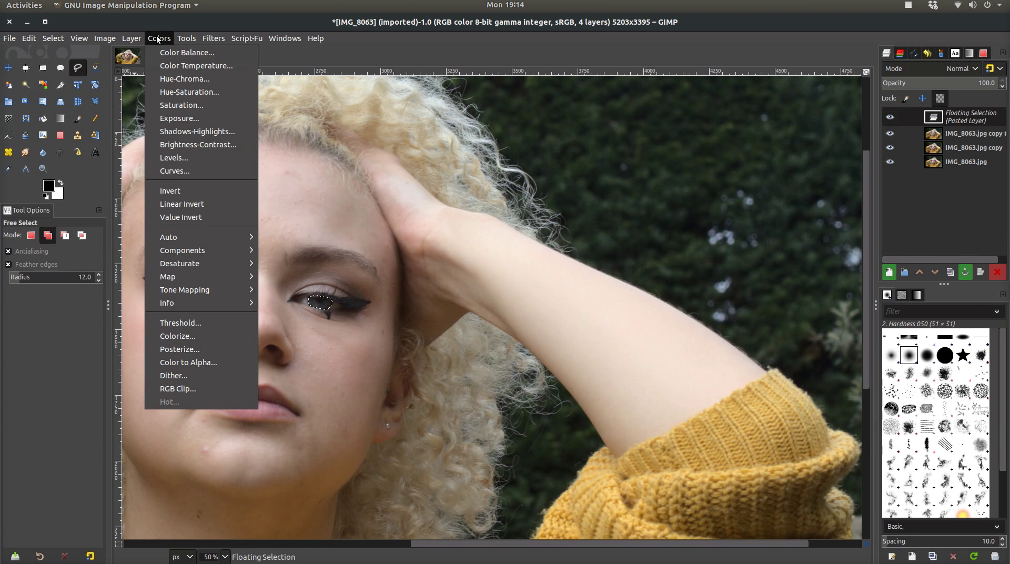
pyautogui.moveTo(207, 293)
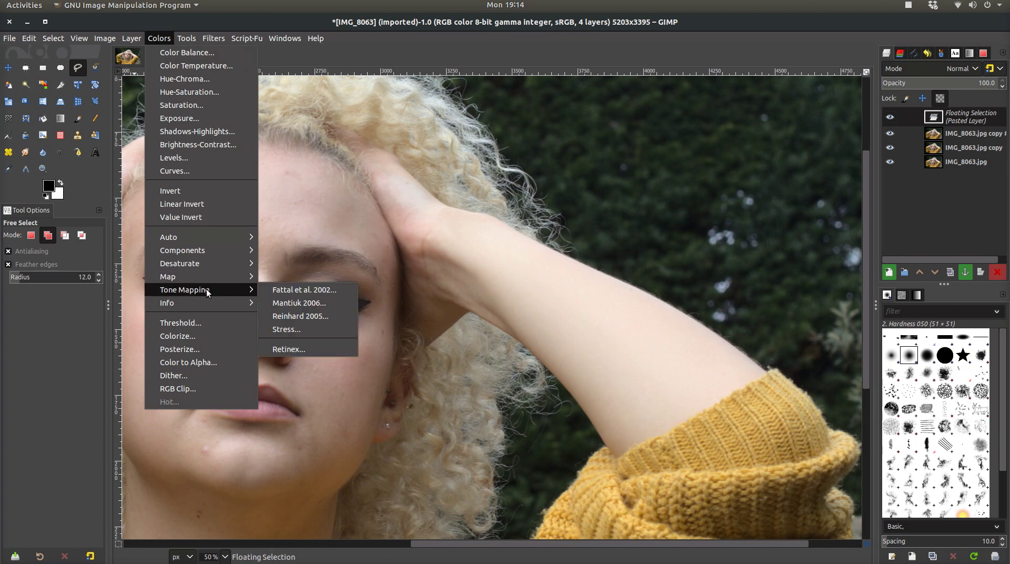
pyautogui.click(296, 315)
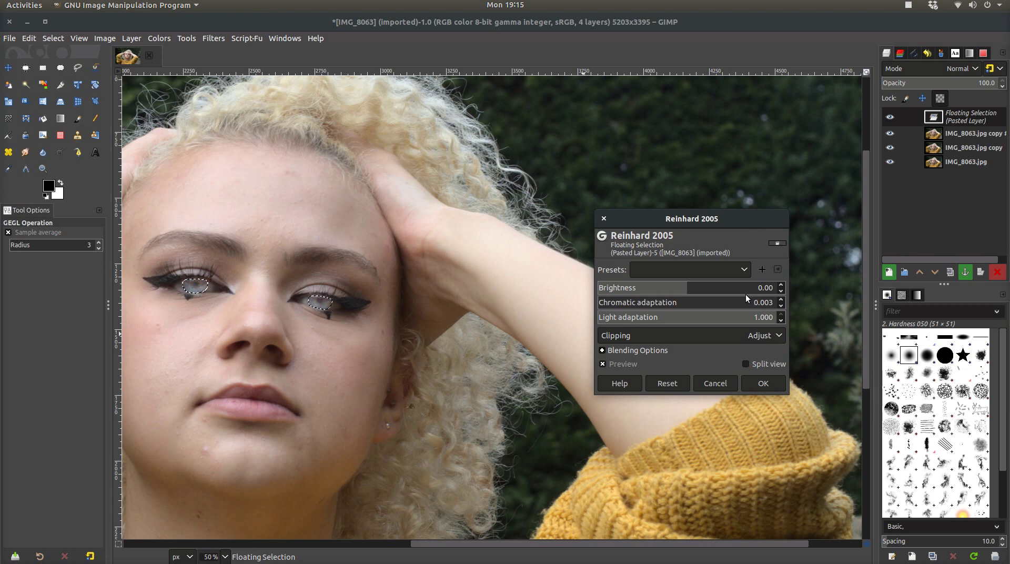
pyautogui.rightClick(781, 297)
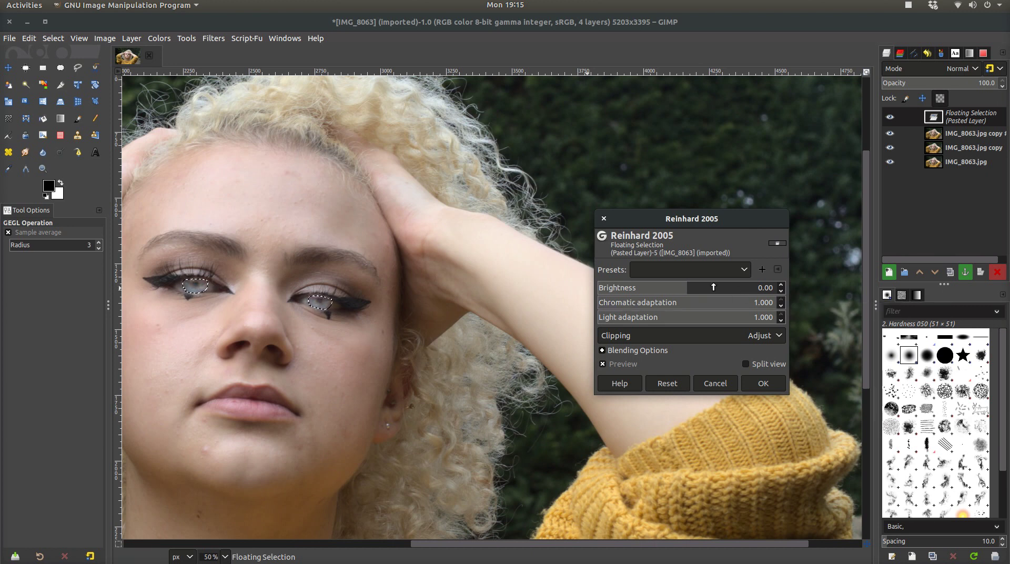
pyautogui.scroll(-7, 713, 287)
pyautogui.scroll(-20, 713, 287)
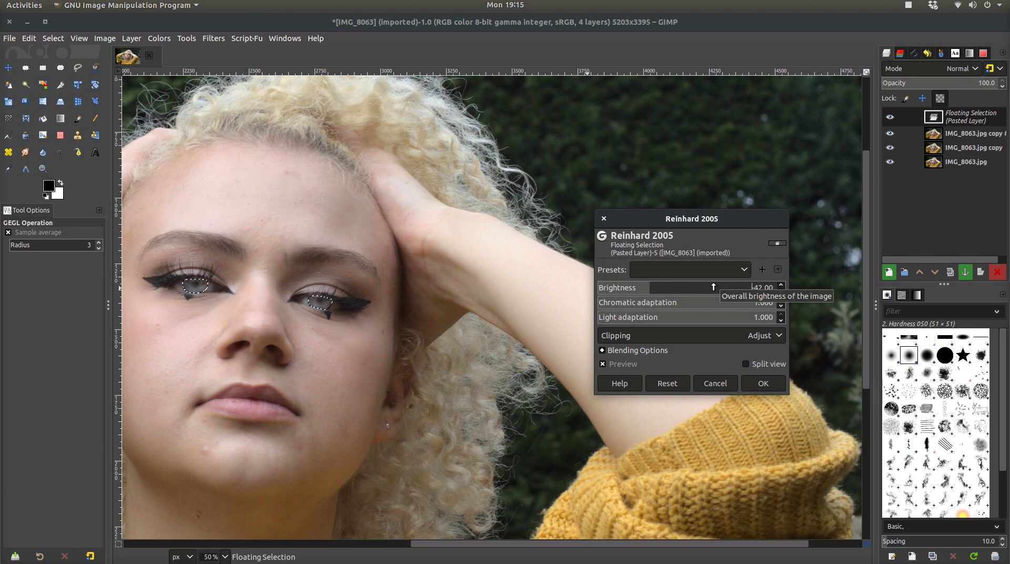
pyautogui.scroll(-20, 714, 288)
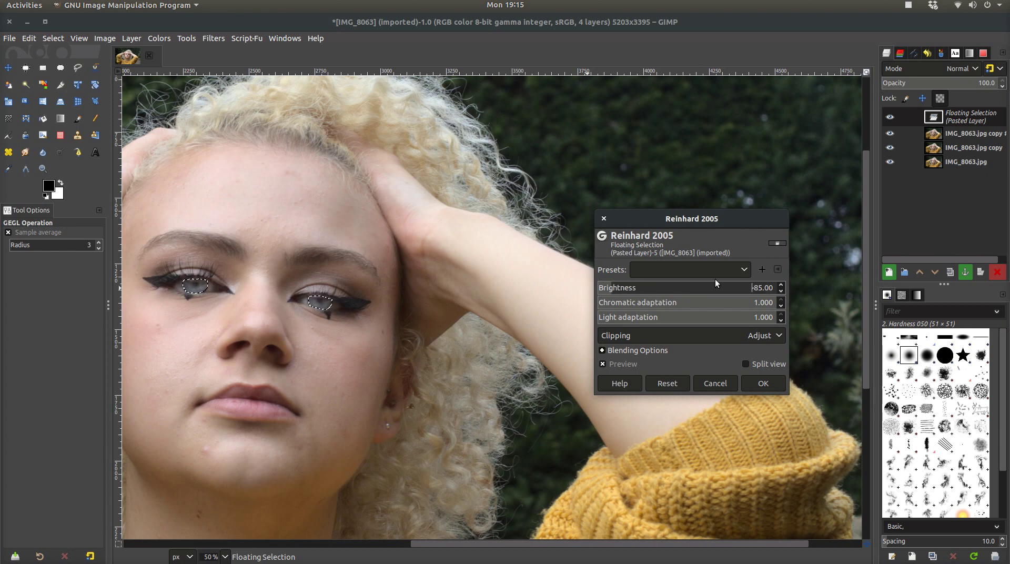
pyautogui.scroll(3, 662, 288)
pyautogui.scroll(7, 663, 288)
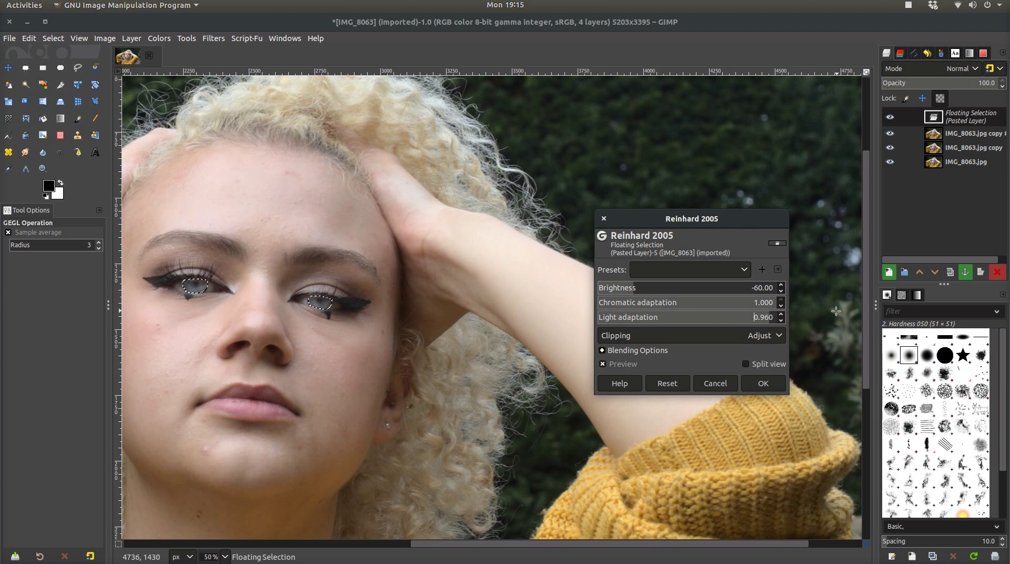
# Lower Light adaptation to 0.450, compare with the preview off and on, and apply
pyautogui.moveTo(758, 320); pyautogui.dragTo(671, 327)
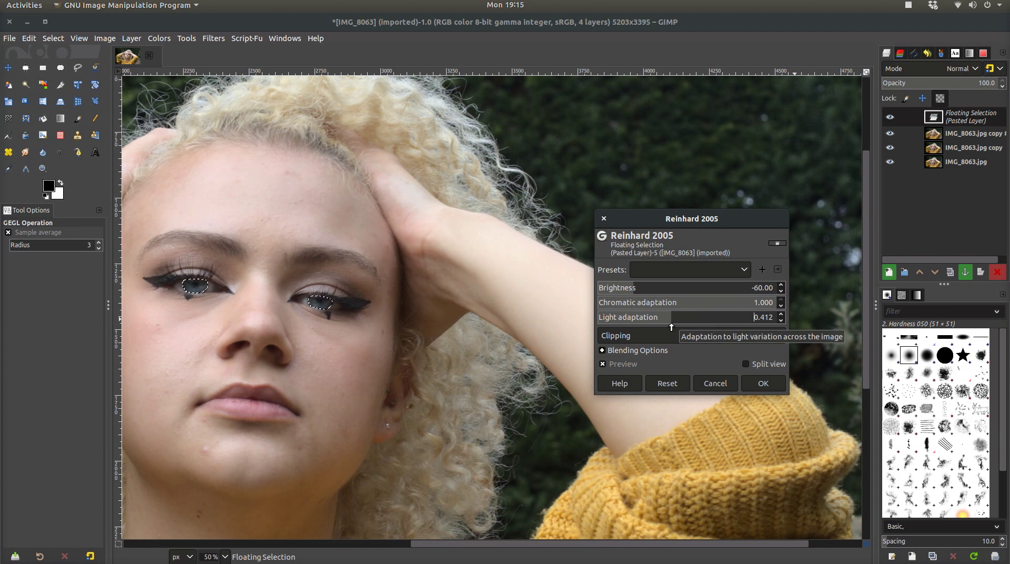
pyautogui.click(602, 364)
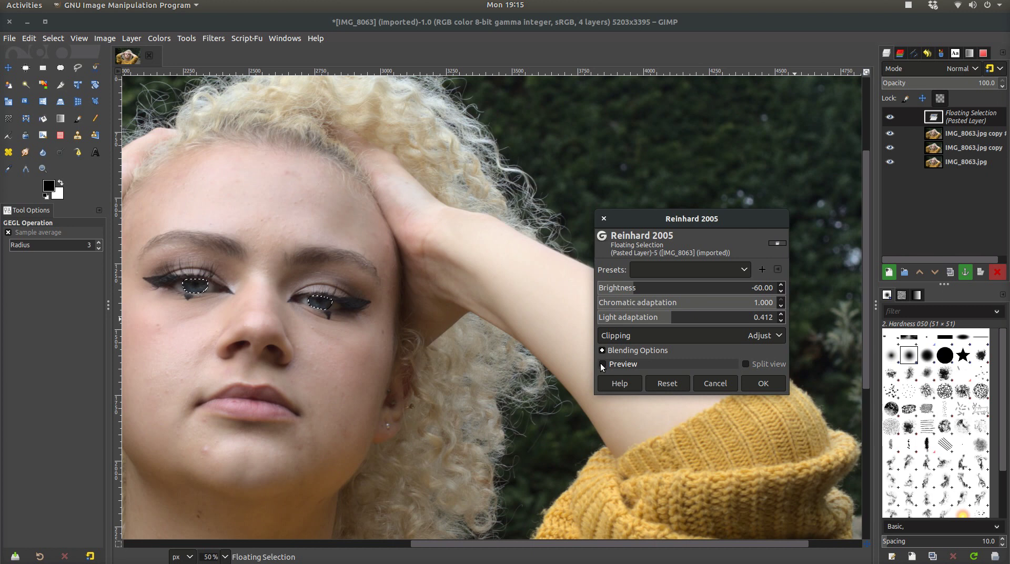
pyautogui.click(602, 364)
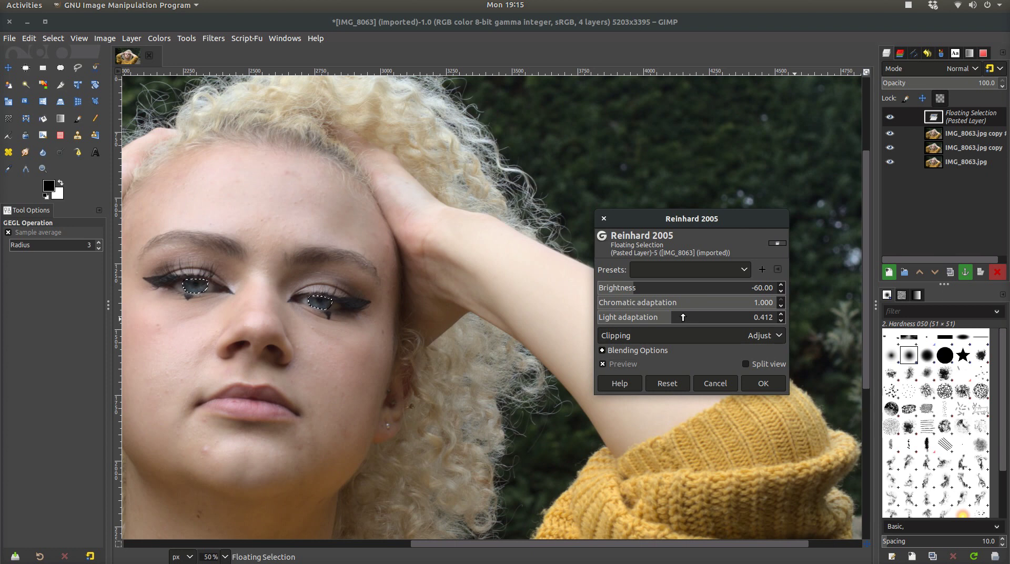
pyautogui.scroll(1, 683, 317)
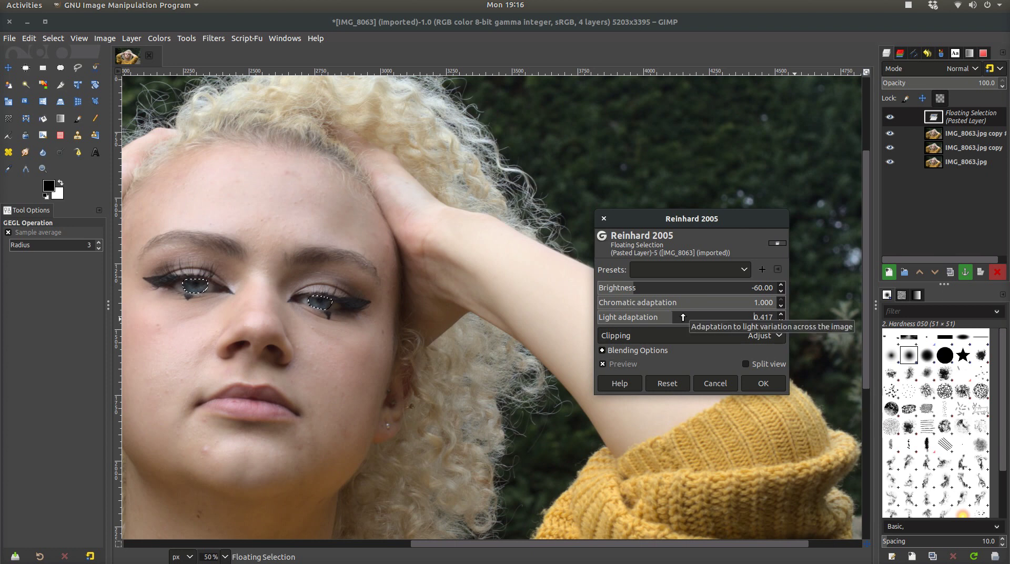
pyautogui.scroll(4, 683, 317)
pyautogui.scroll(2, 683, 317)
pyautogui.scroll(2, 683, 318)
pyautogui.scroll(1, 682, 318)
pyautogui.click(763, 383)
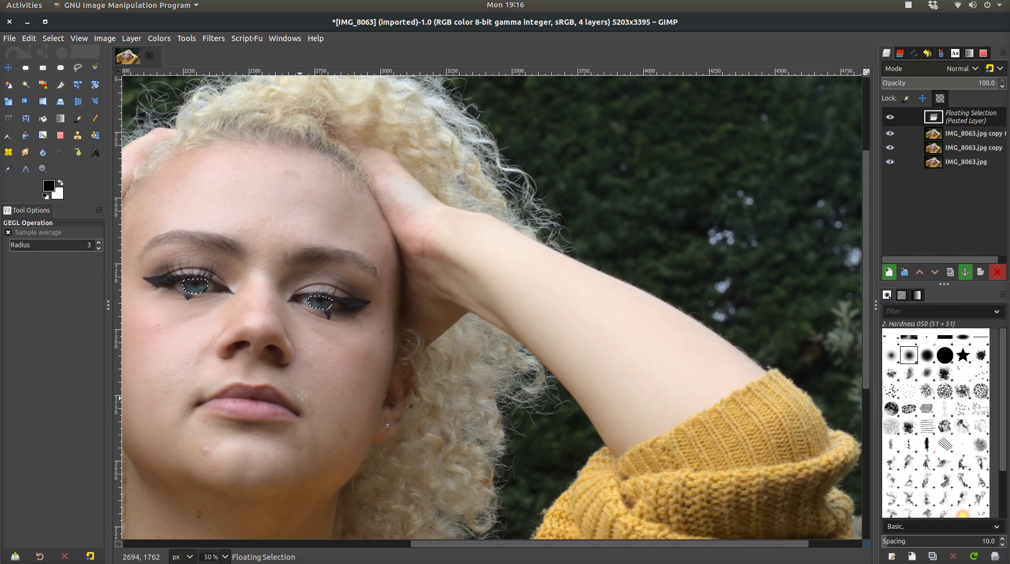
# Zoom the canvas to 300% and pan across the portrait
pyautogui.click(225, 556)
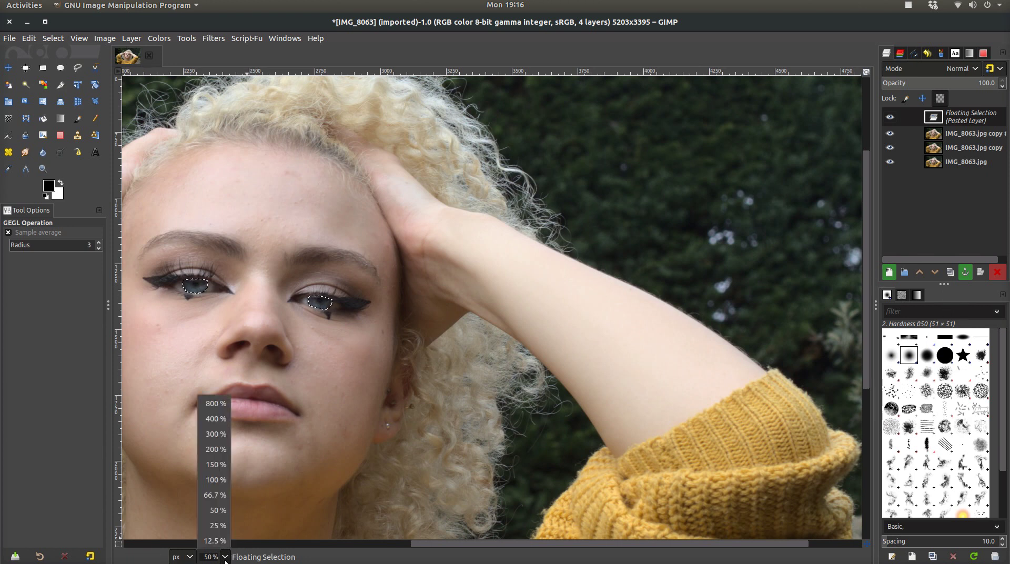
pyautogui.click(222, 434)
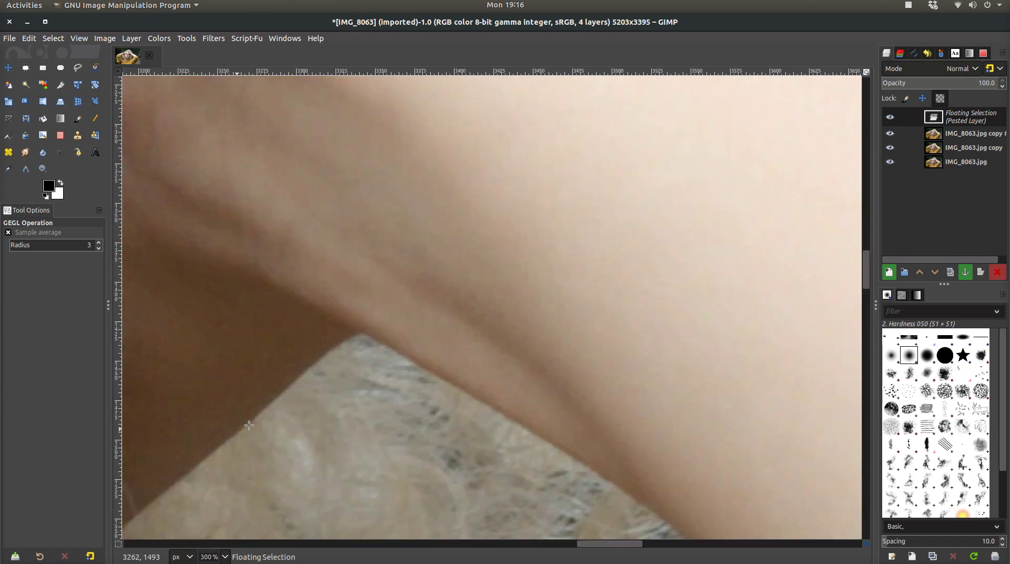
pyautogui.scroll(-10, 380, 282)
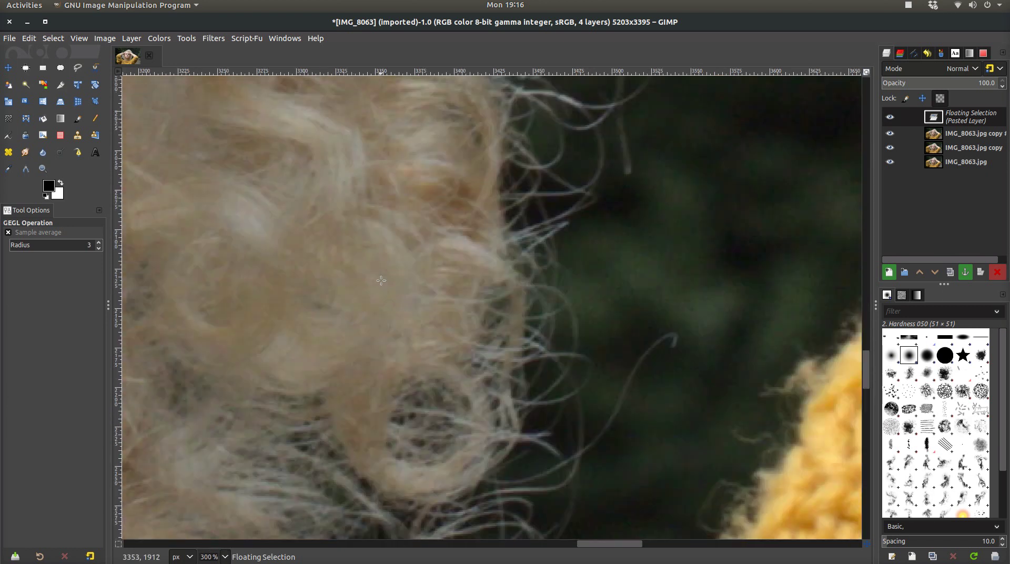
pyautogui.scroll(-10, 381, 283)
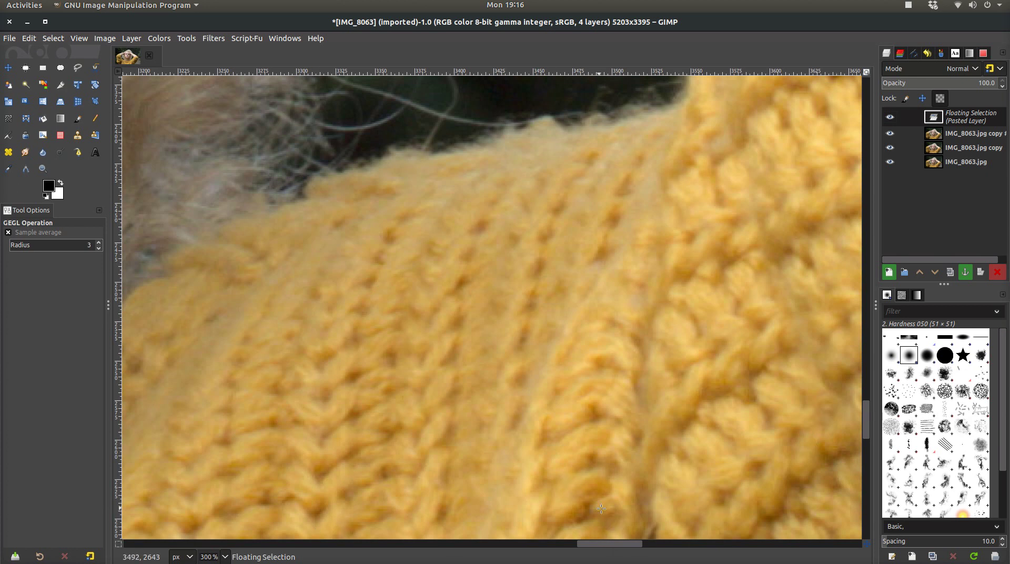
pyautogui.moveTo(600, 544); pyautogui.dragTo(476, 547)
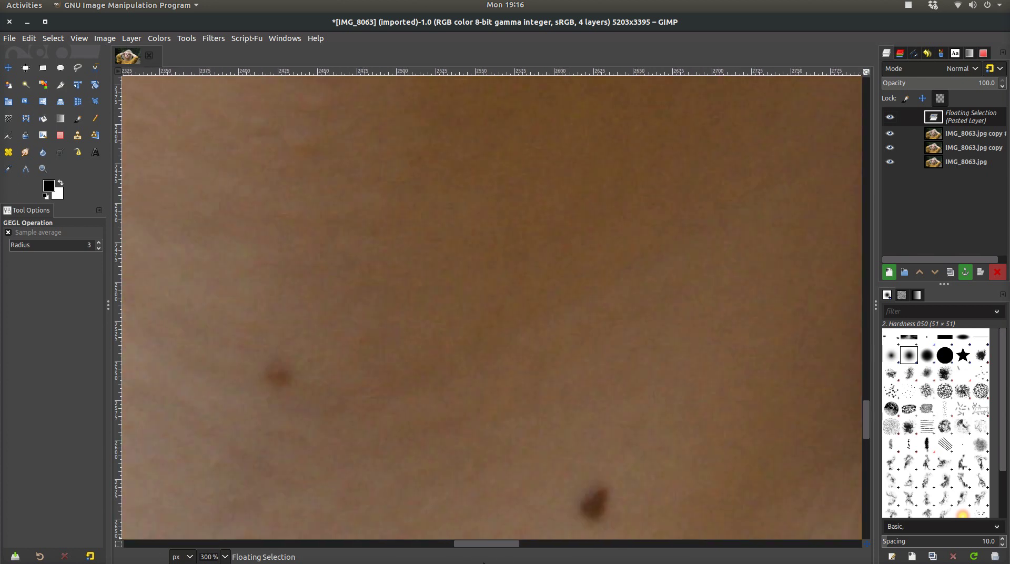
# Switch to 200% zoom, bring the eyes into view, and open the Filters menu
pyautogui.click(221, 557)
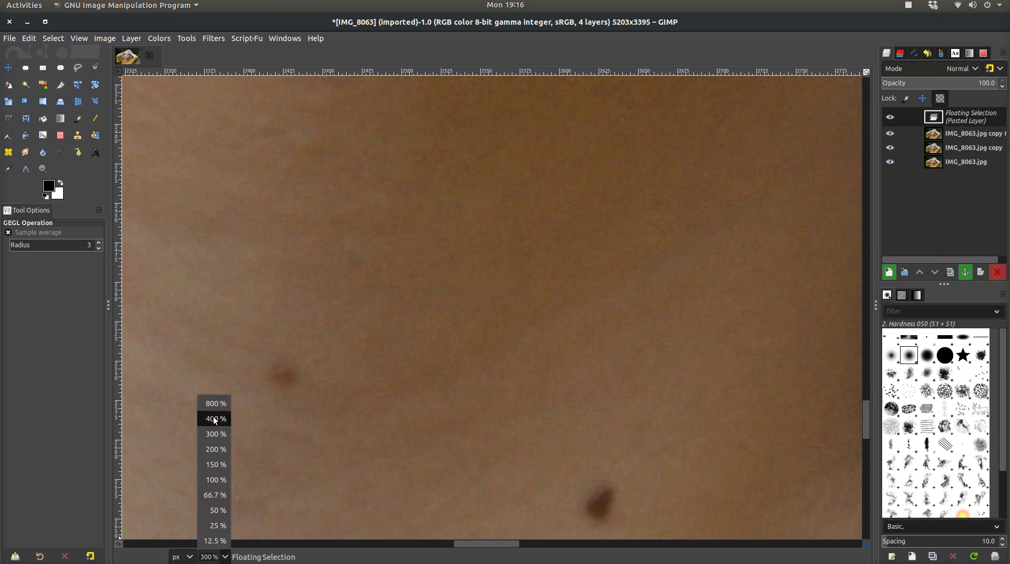
pyautogui.click(213, 453)
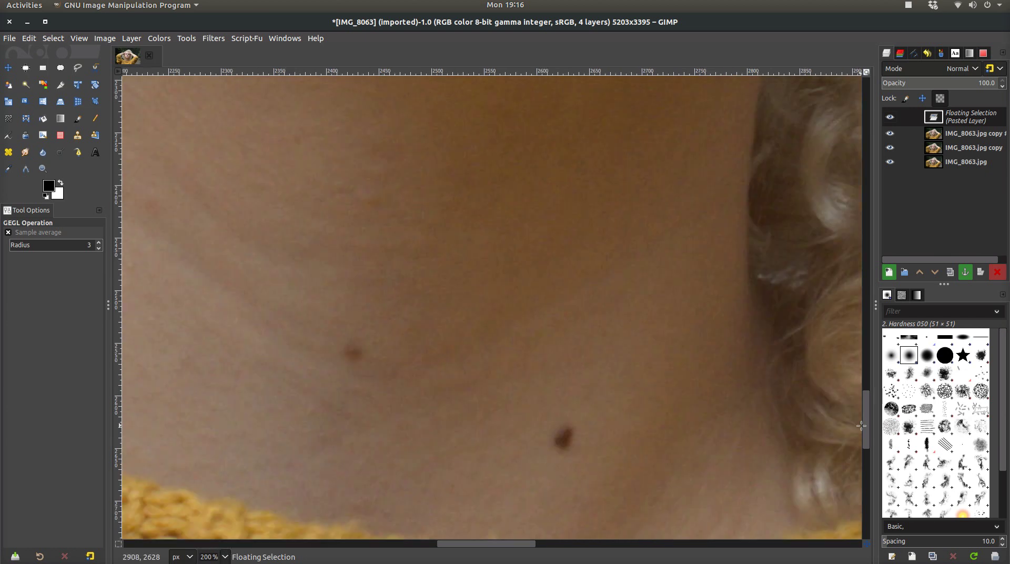
pyautogui.moveTo(863, 436); pyautogui.dragTo(853, 275)
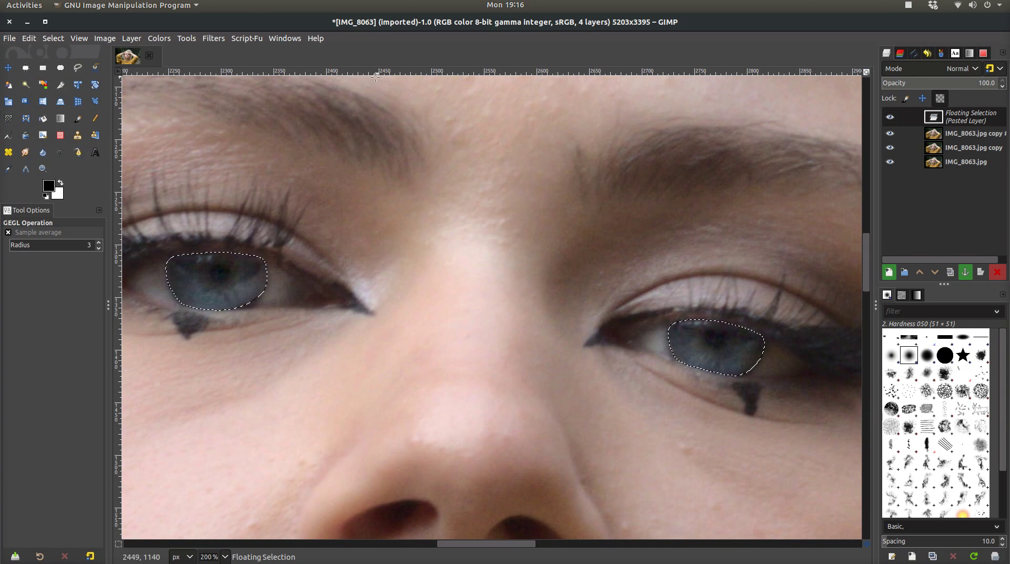
pyautogui.click(214, 39)
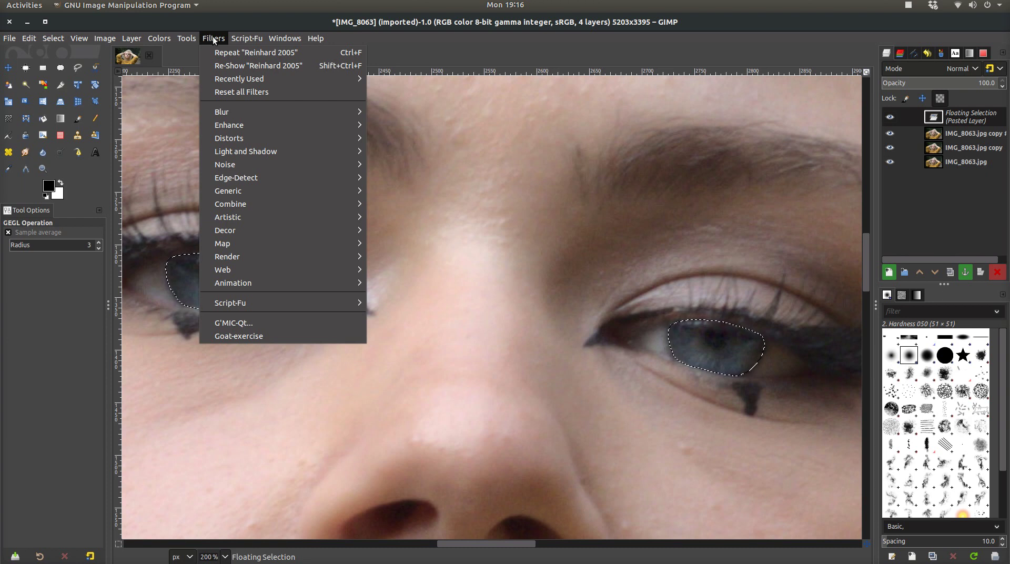
# Start the G'MIC-Qt plugin from the Filters menu on the iris layer
pyautogui.click(267, 321)
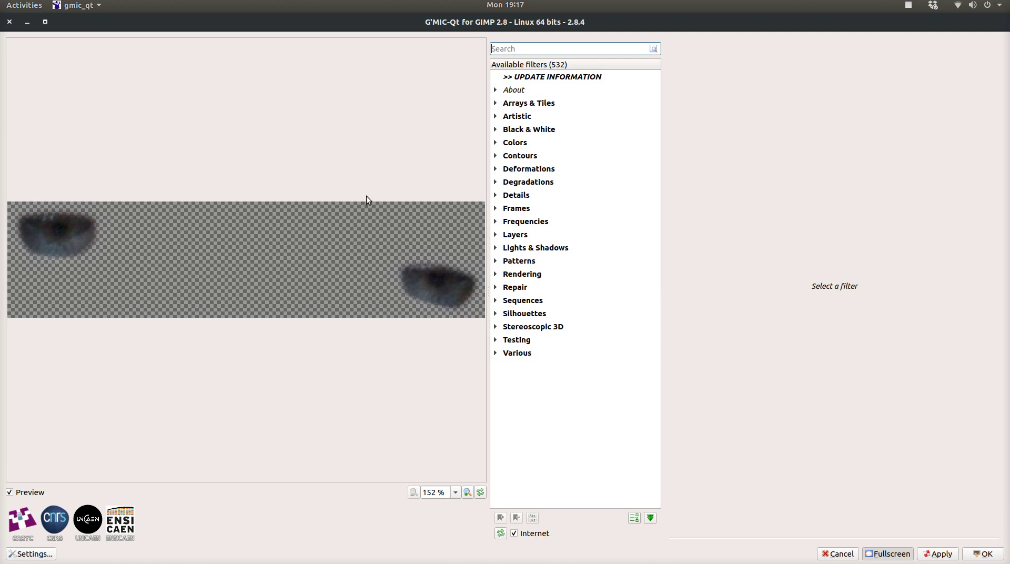
# Preview Details filters: Pyramid Processing, Local Processing, Sharpen [Deblur], High Pass and Freaky Details
pyautogui.click(494, 195)
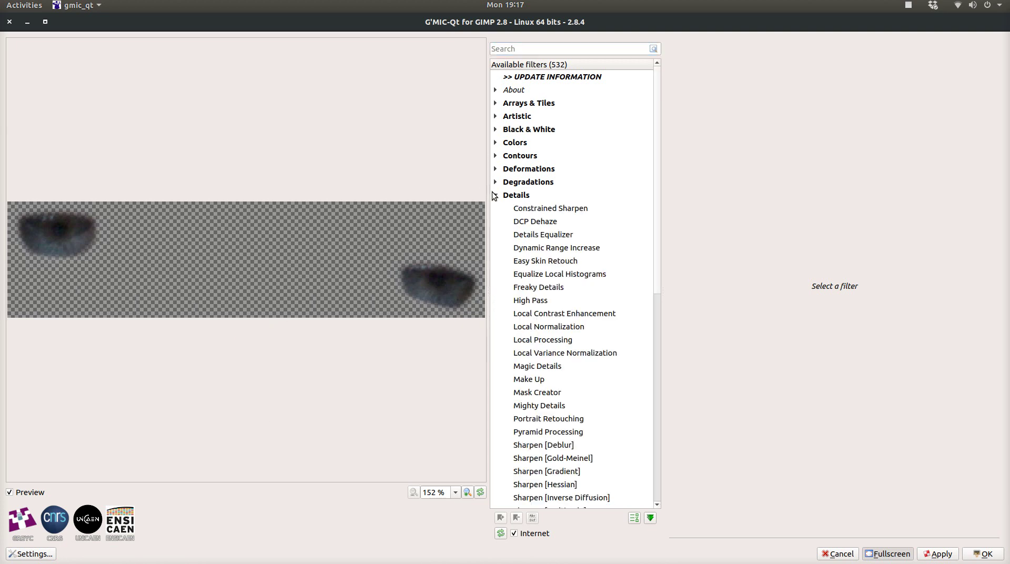
pyautogui.scroll(-4, 605, 358)
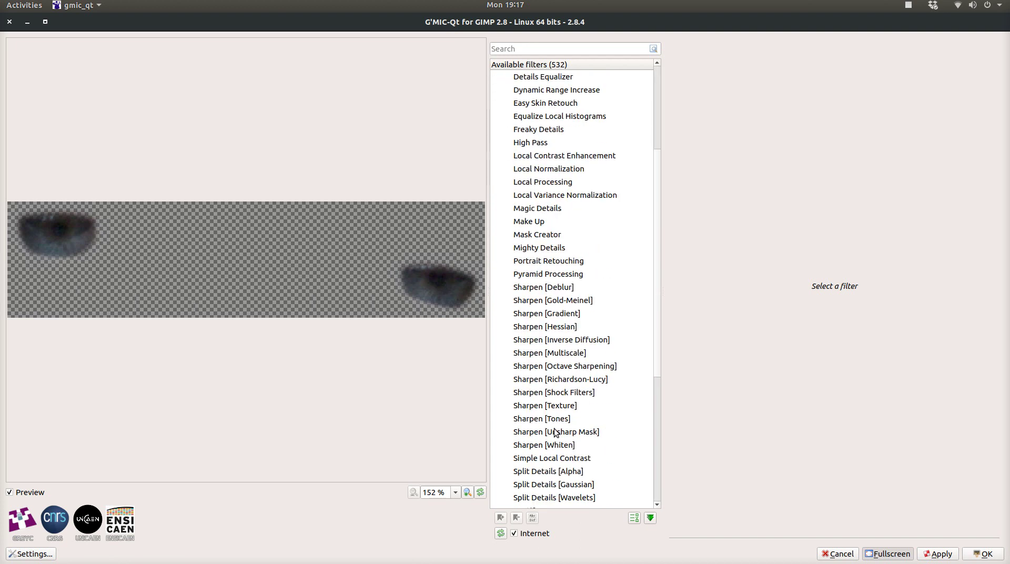
pyautogui.click(550, 276)
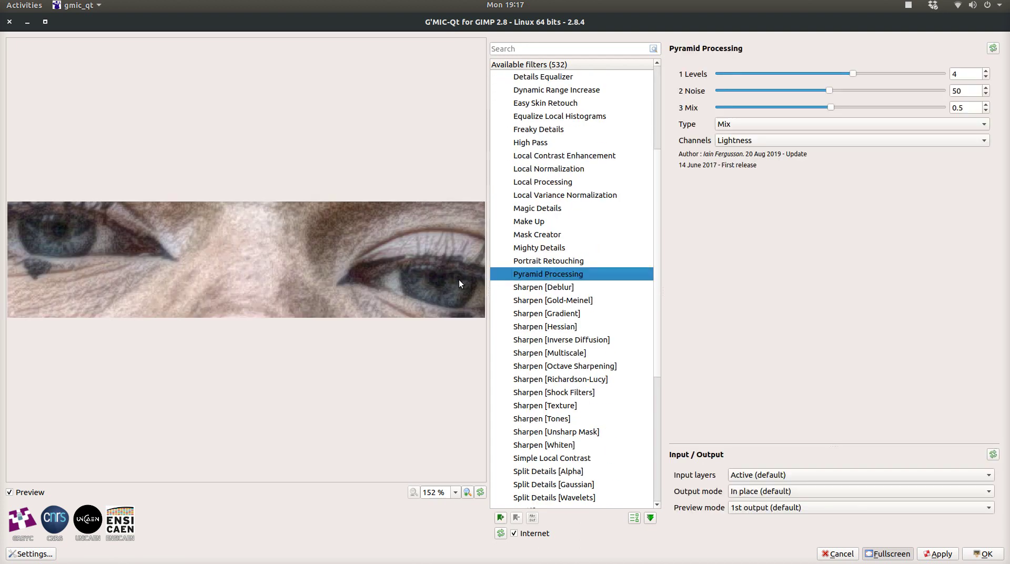
pyautogui.click(537, 182)
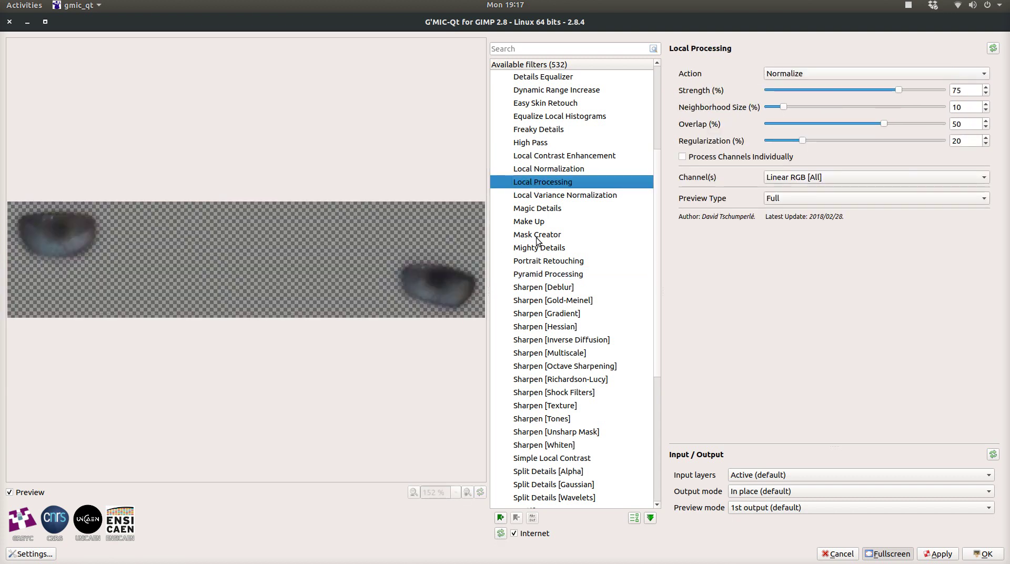
pyautogui.click(539, 287)
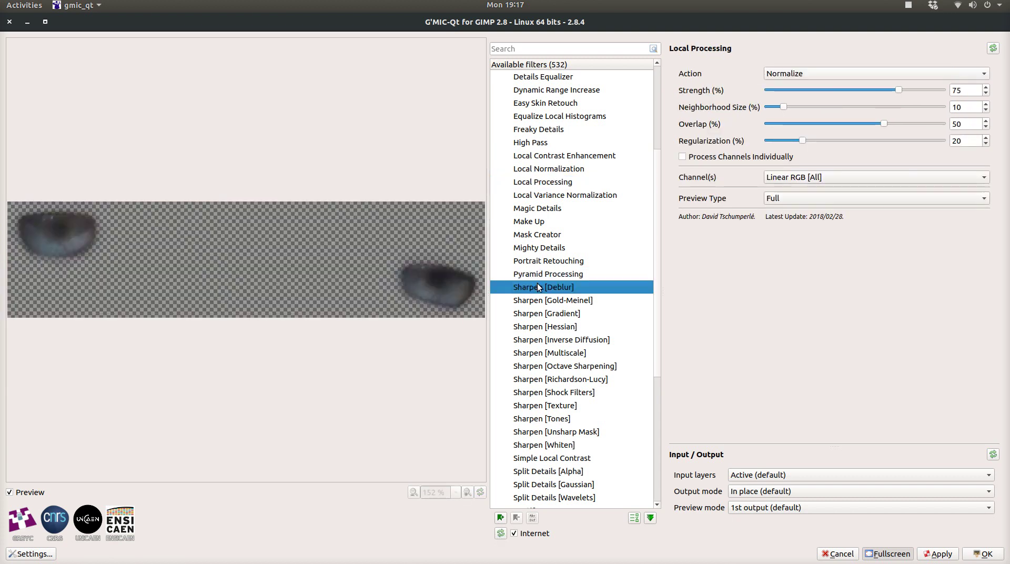
pyautogui.click(524, 186)
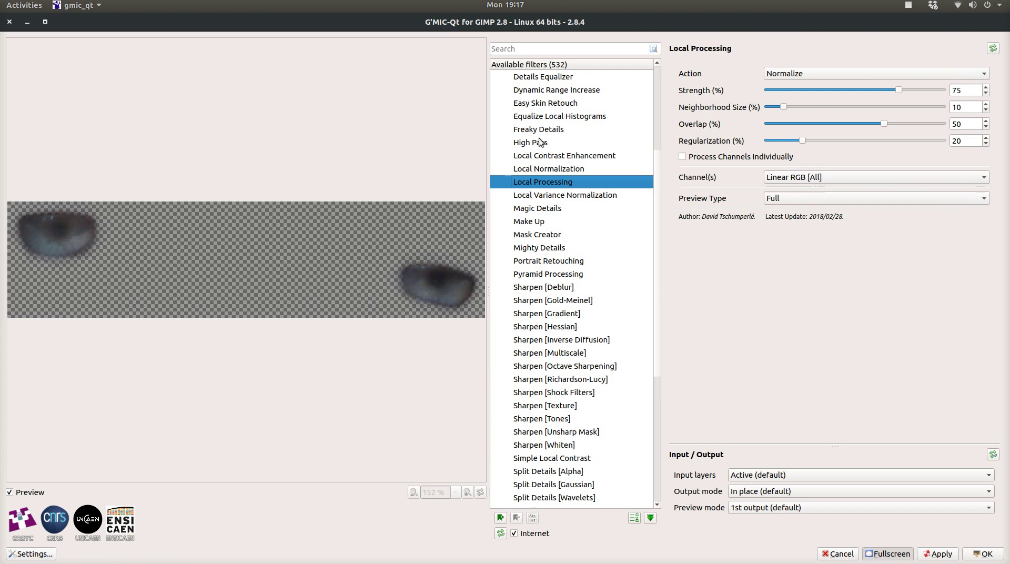
pyautogui.click(540, 141)
pyautogui.click(539, 130)
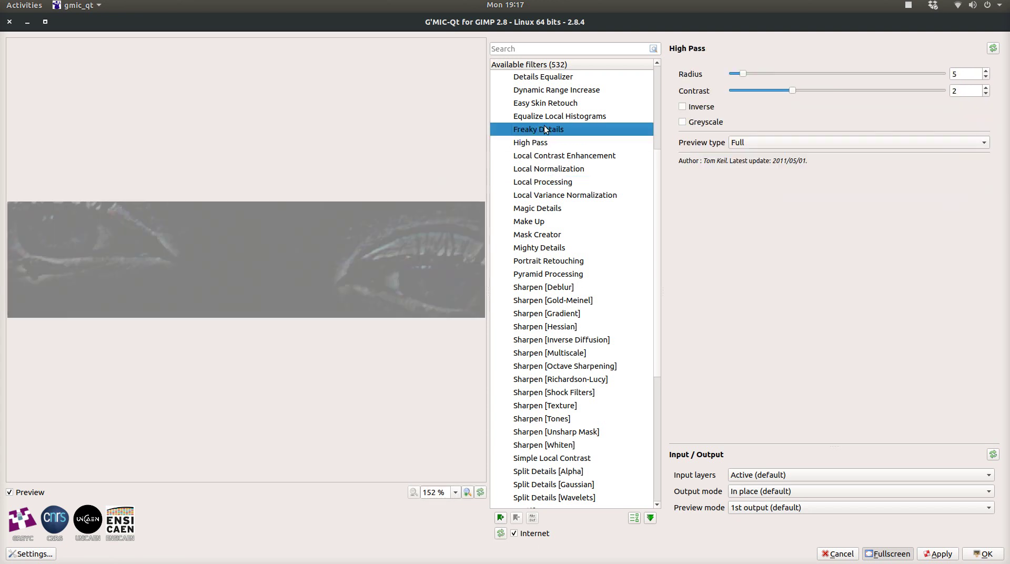
pyautogui.scroll(3, 560, 169)
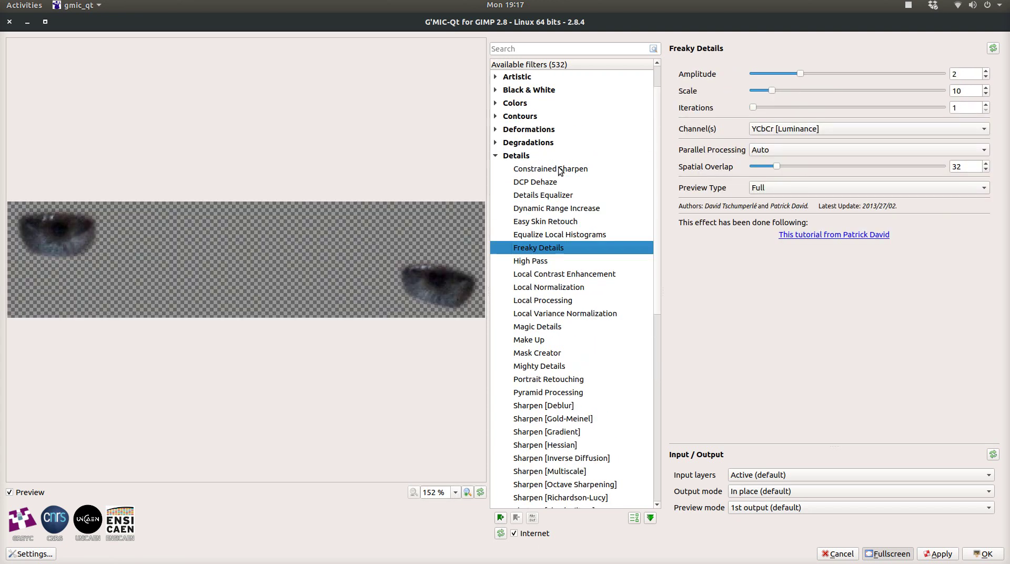
# Apply Equalize Local Histograms to the irises with Strength 85
pyautogui.click(573, 235)
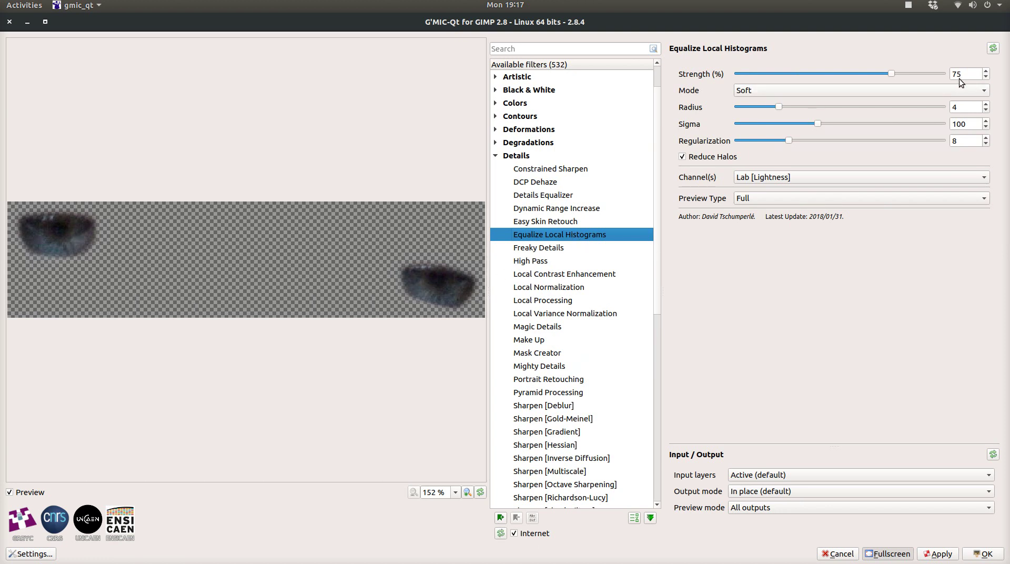
pyautogui.moveTo(892, 76); pyautogui.dragTo(919, 77)
pyautogui.doubleClick(970, 73)
pyautogui.write('85')
pyautogui.click(938, 555)
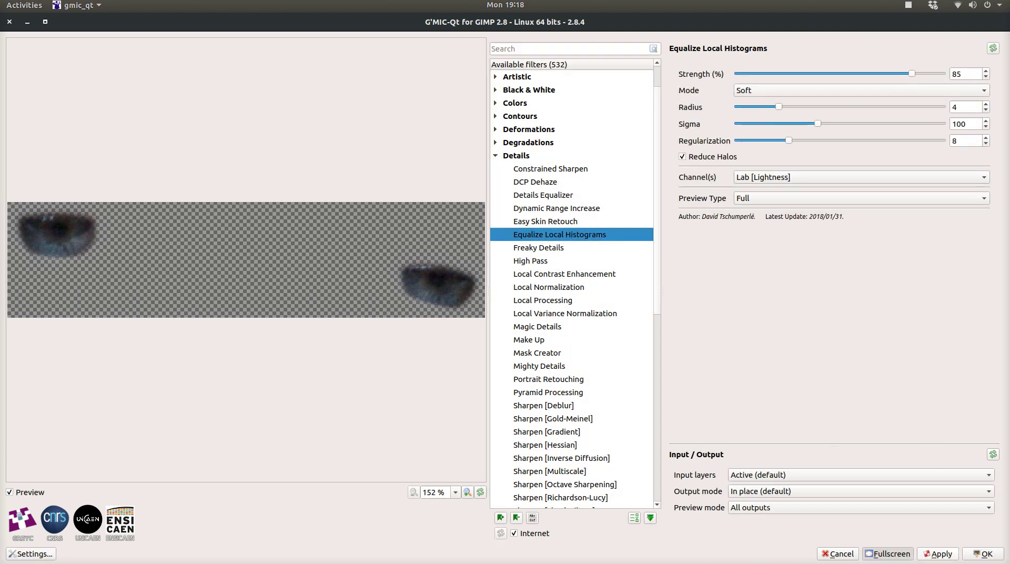
pyautogui.click(535, 249)
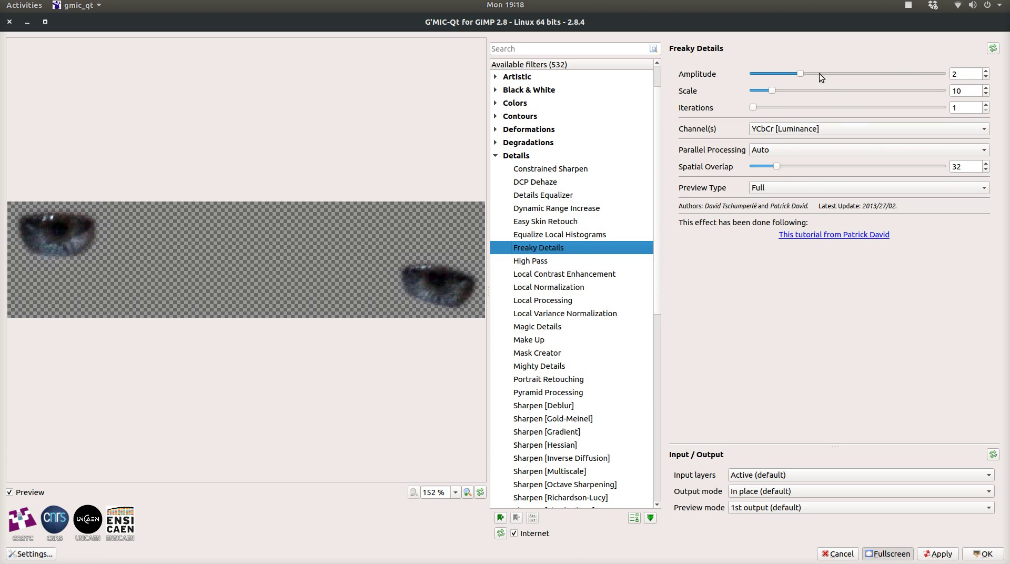
# Set Freaky Details Scale to 13.8, keeping Amplitude 2 and Iterations 1
pyautogui.scroll(1, 816, 86)
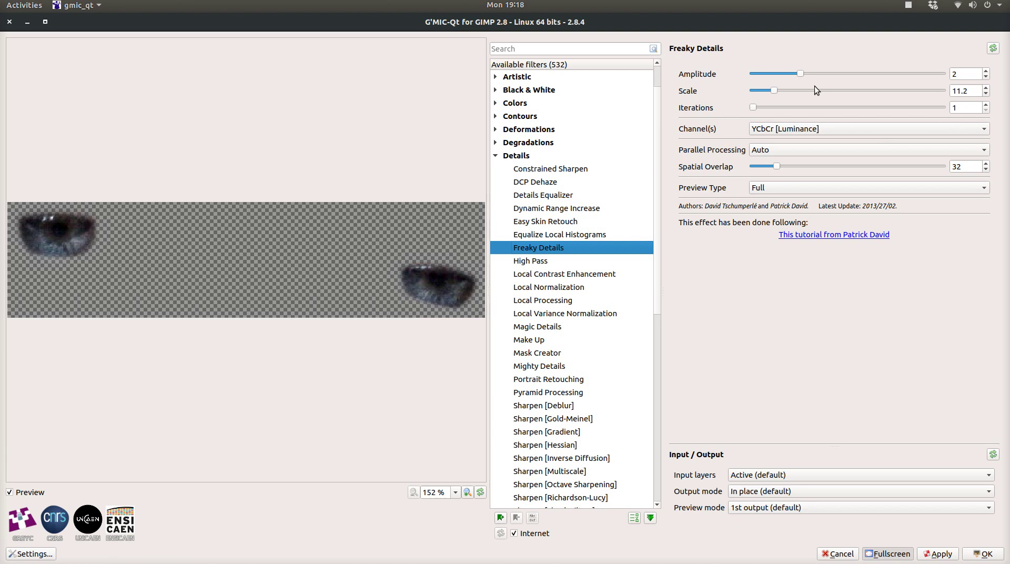
pyautogui.scroll(10, 811, 71)
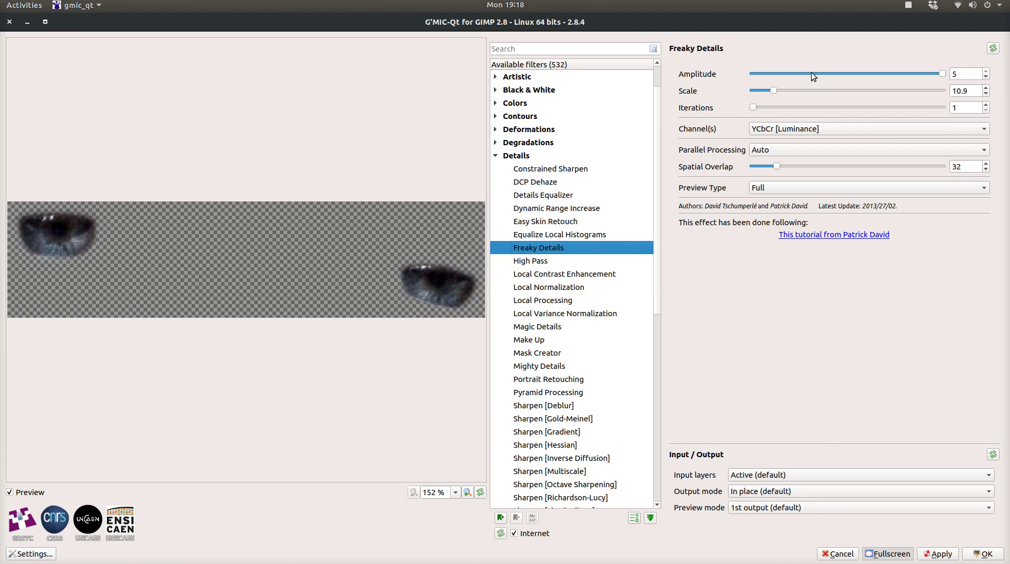
pyautogui.scroll(-3, 810, 71)
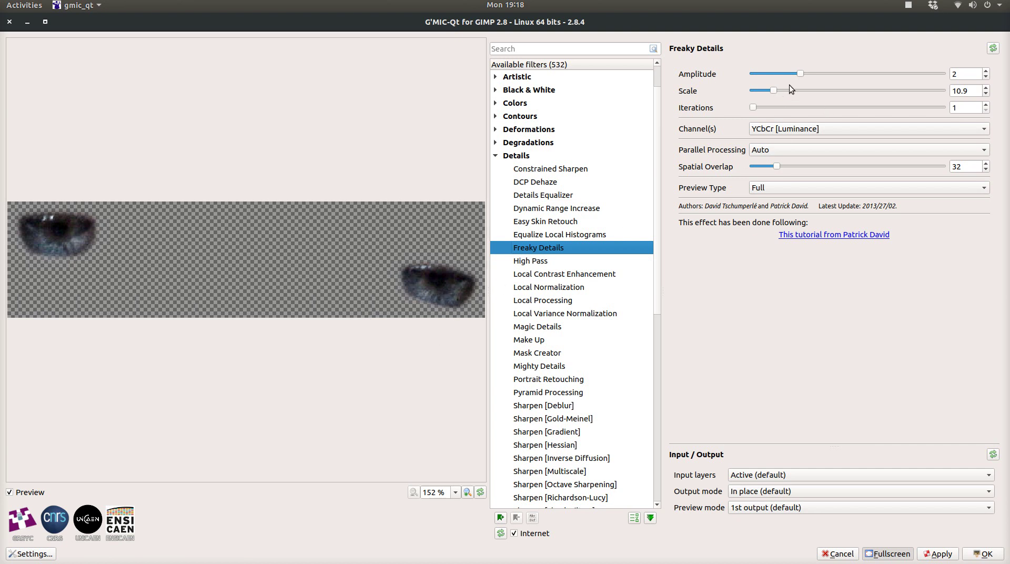
pyautogui.moveTo(774, 91); pyautogui.dragTo(672, 87)
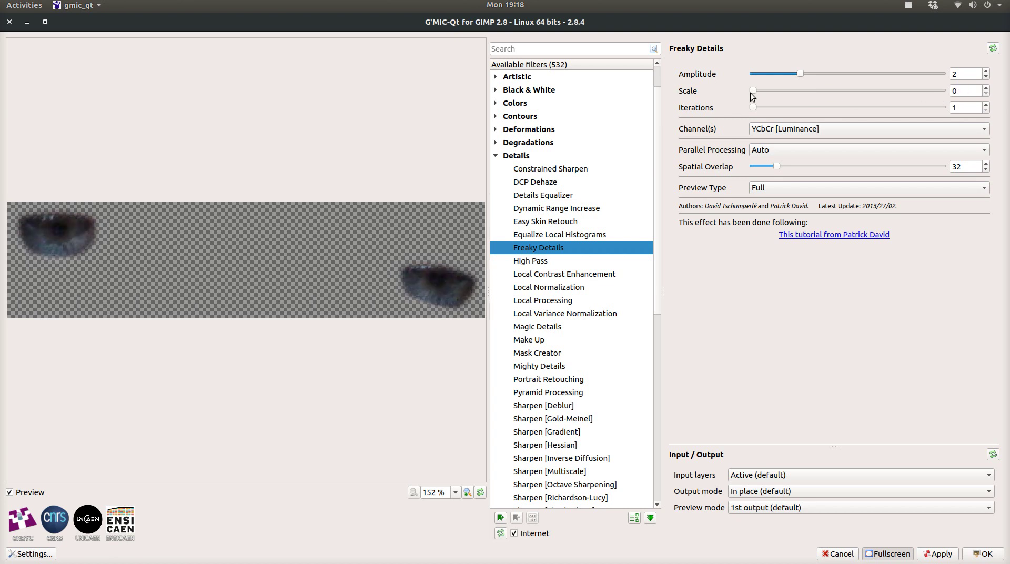
pyautogui.moveTo(753, 87); pyautogui.dragTo(776, 97)
pyautogui.doubleClick(969, 91)
pyautogui.write('13.8')
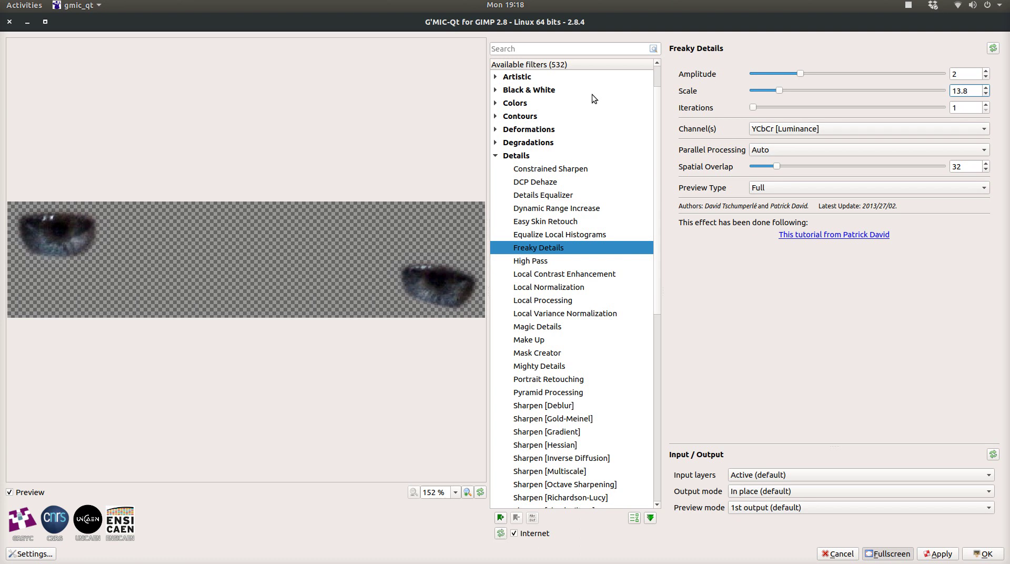
pyautogui.press('Return')
pyautogui.moveTo(658, 232); pyautogui.dragTo(663, 305)
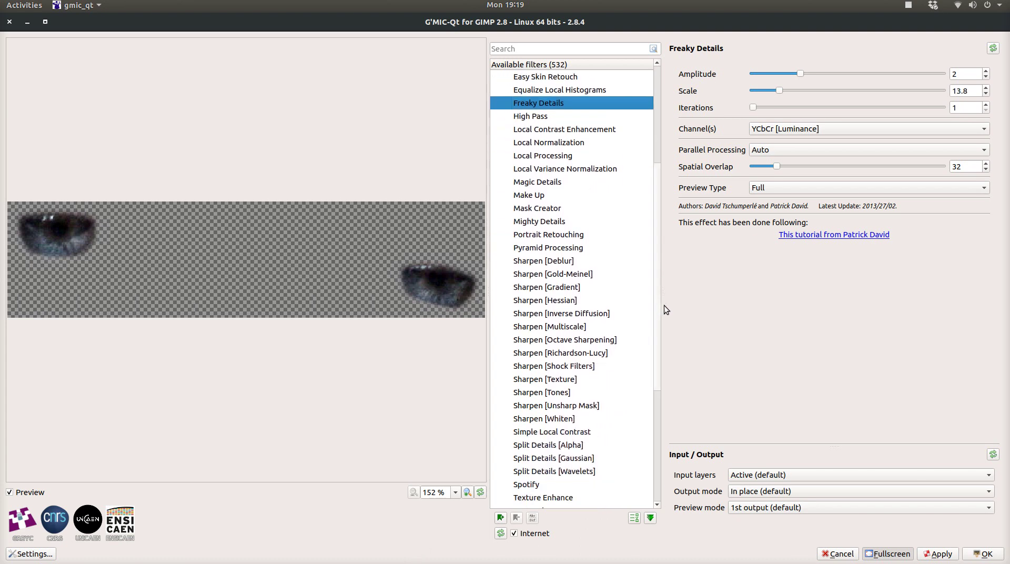
pyautogui.click(528, 395)
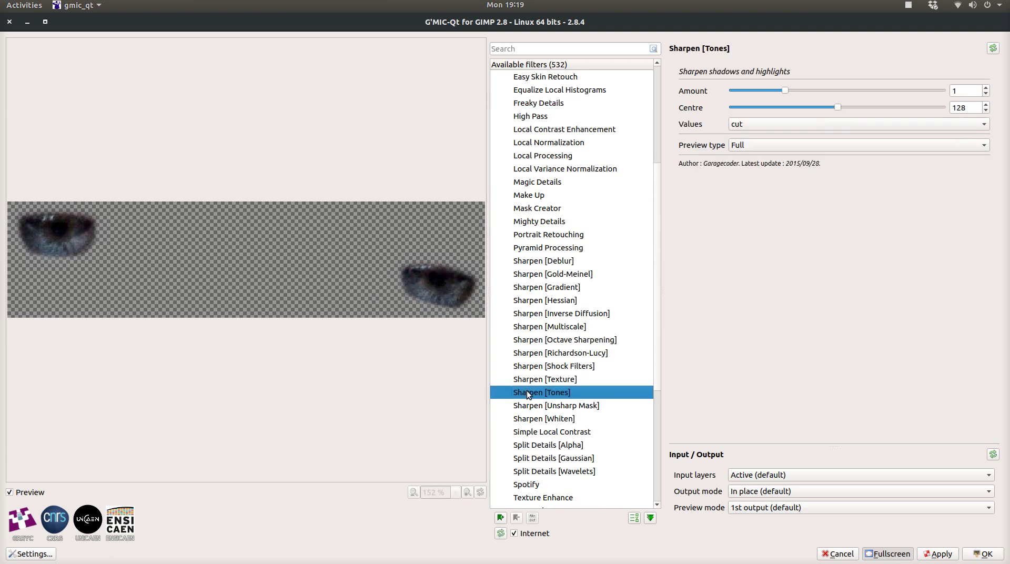
# Apply Sharpen [Tones] to the irises, then expand the Colors filter category
pyautogui.click(938, 555)
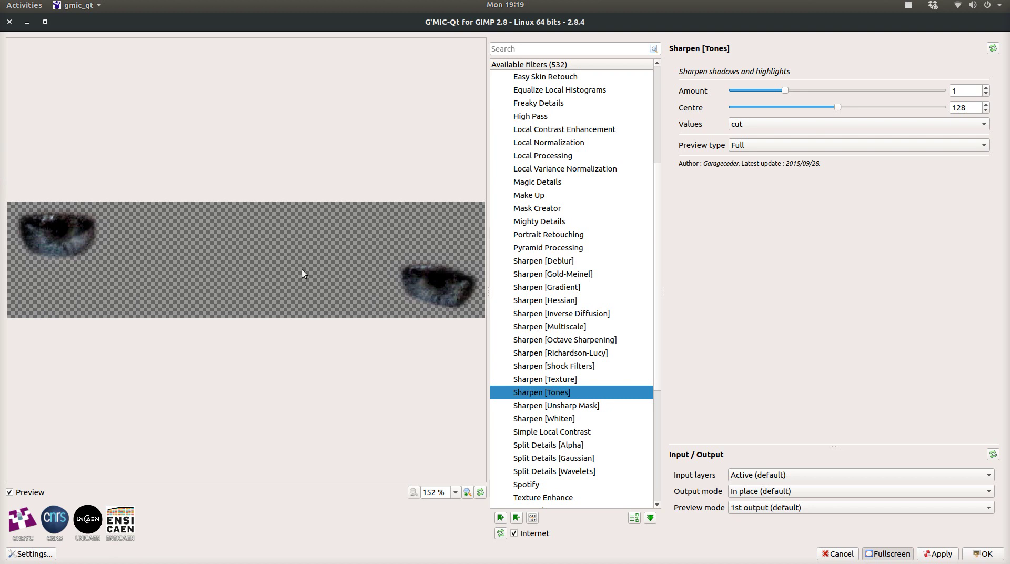
pyautogui.moveTo(656, 260); pyautogui.dragTo(630, 131)
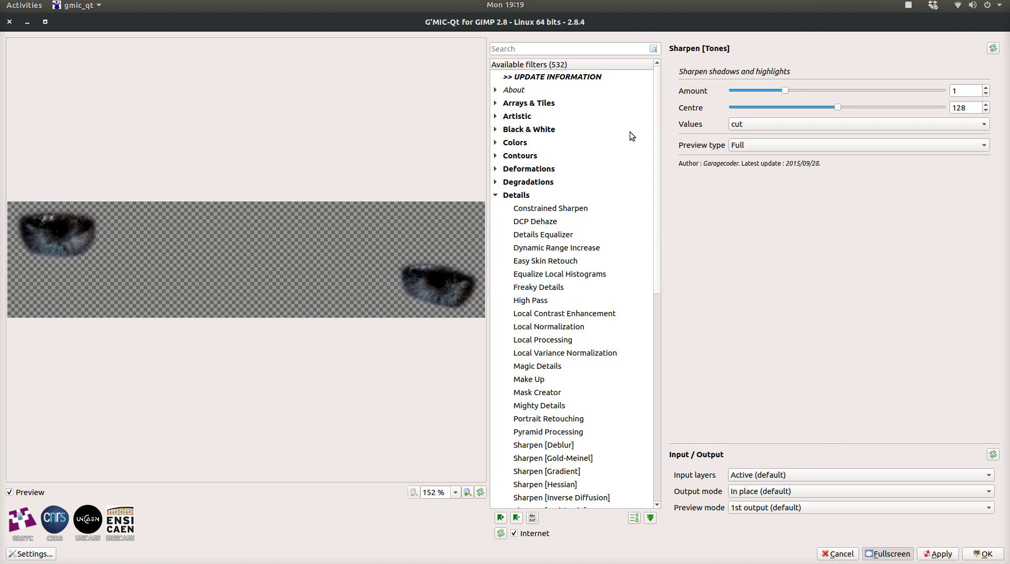
pyautogui.click(518, 196)
pyautogui.click(514, 143)
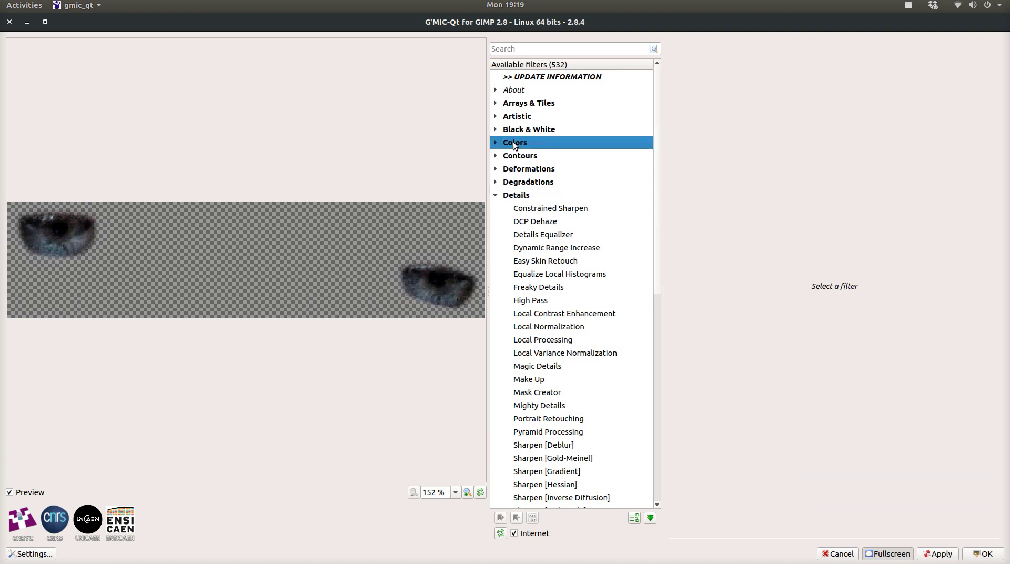
pyautogui.click(496, 142)
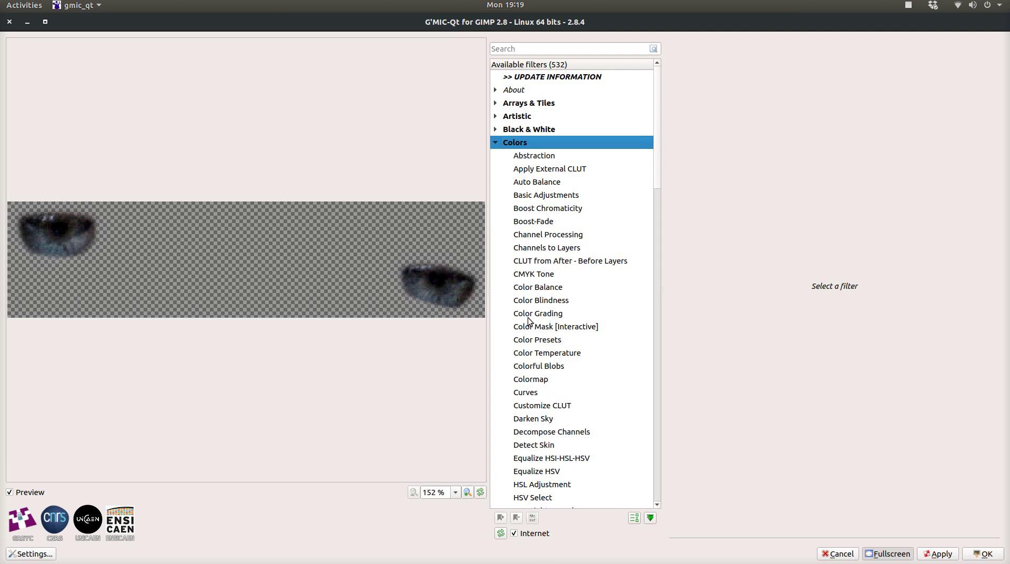
# Load Color Presets with the Others (69) LUT pack and the Smooth crome-ish preset
pyautogui.click(520, 340)
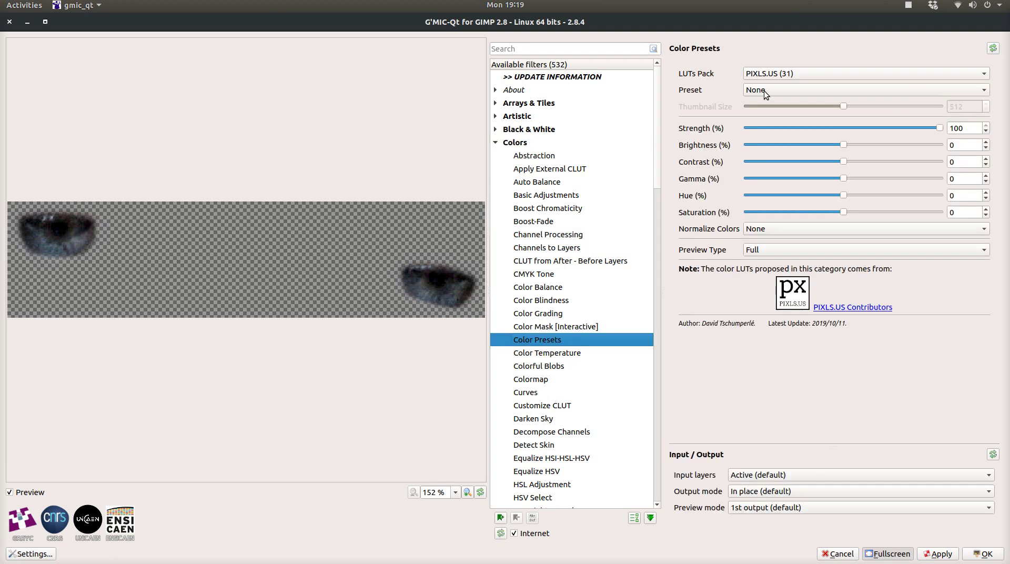
pyautogui.click(758, 73)
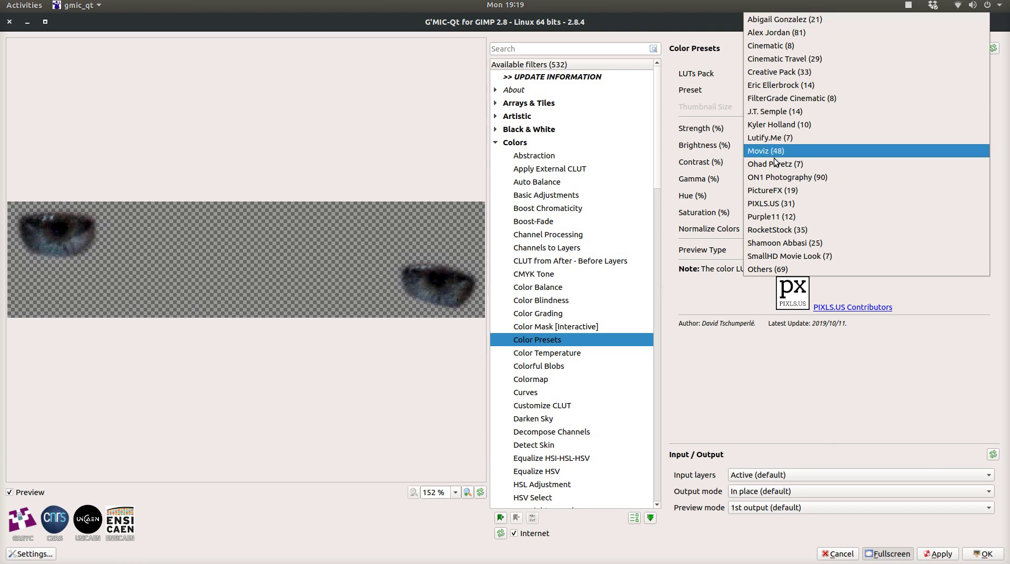
pyautogui.click(766, 269)
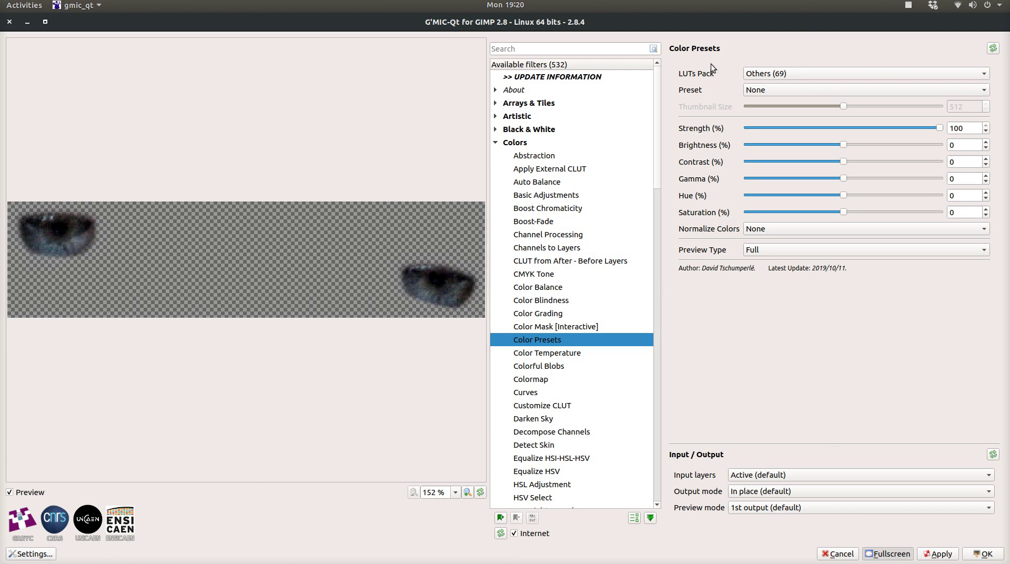
pyautogui.click(774, 91)
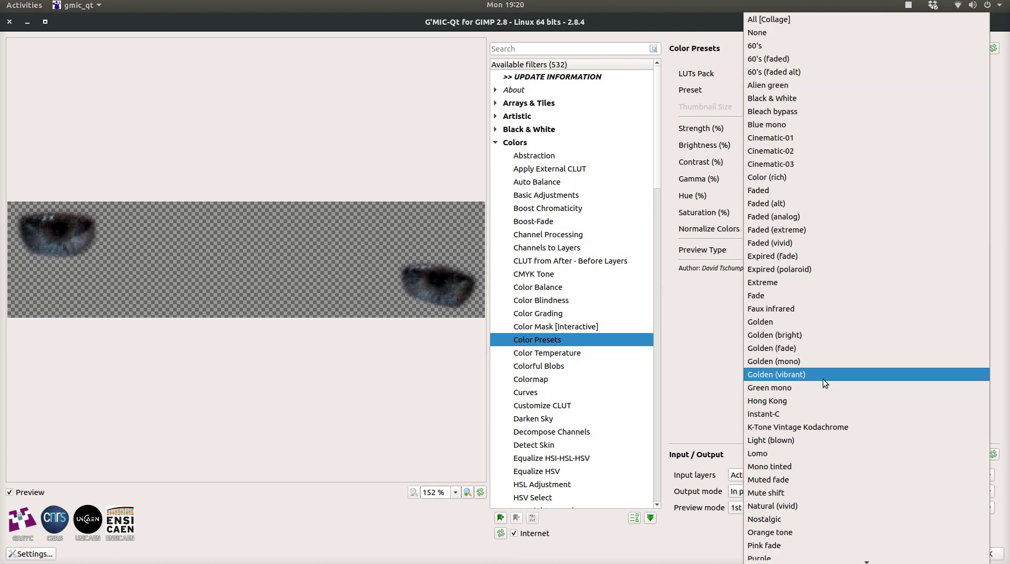
pyautogui.scroll(-5, 822, 379)
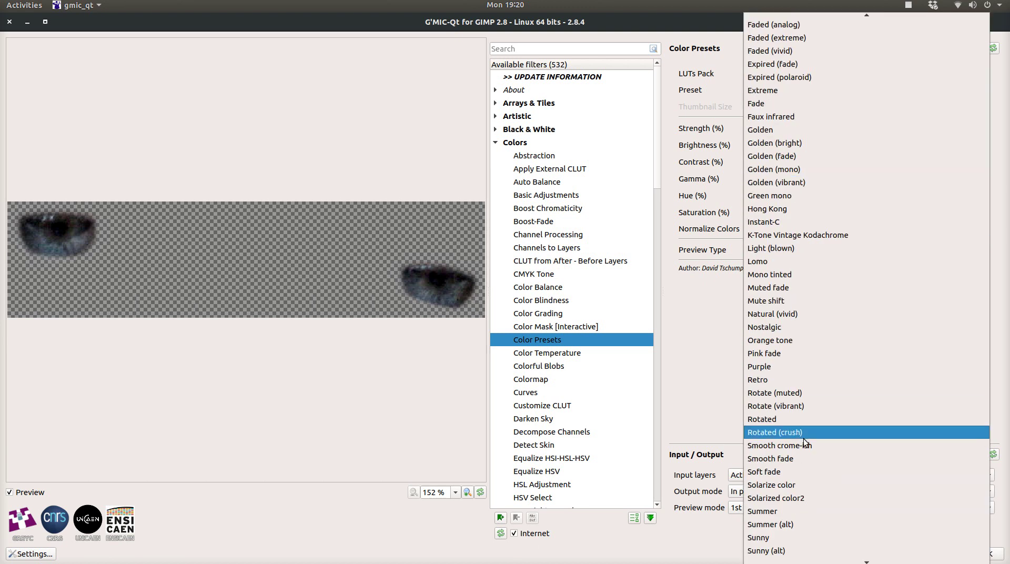
pyautogui.click(782, 445)
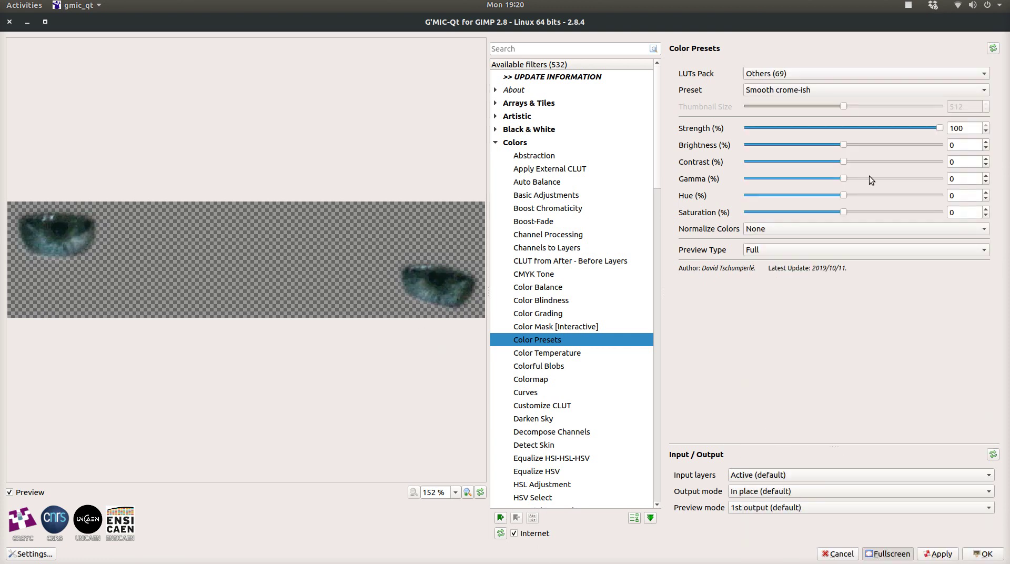
# Set the preset Strength to 60, apply it to the irises and close G'MIC-Qt
pyautogui.scroll(-3, 863, 128)
pyautogui.moveTo(935, 126); pyautogui.dragTo(857, 135)
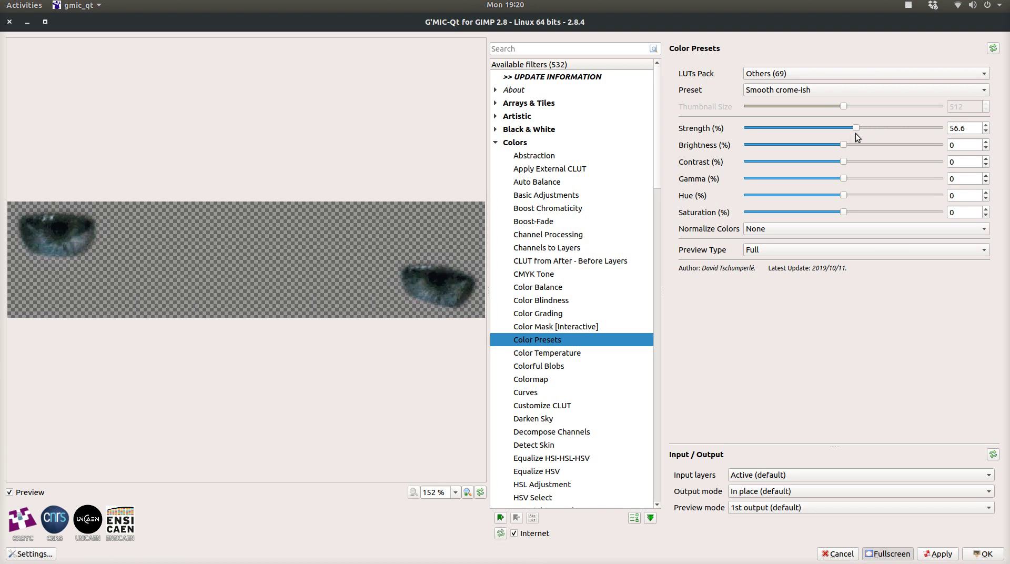
pyautogui.click(987, 125)
pyautogui.write('60')
pyautogui.click(936, 556)
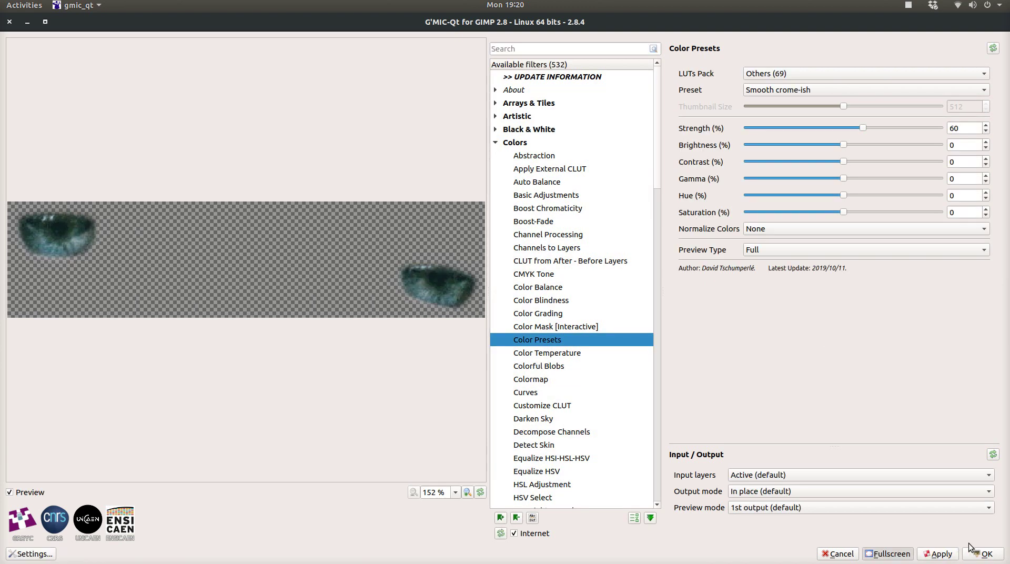
pyautogui.click(982, 553)
pyautogui.scroll(-10, 687, 344)
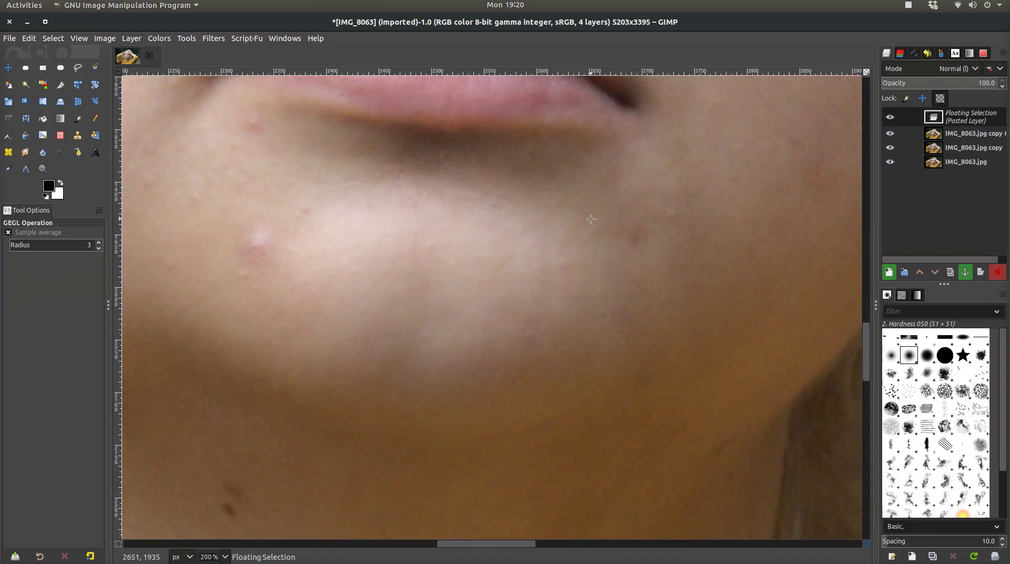
pyautogui.scroll(8, 590, 218)
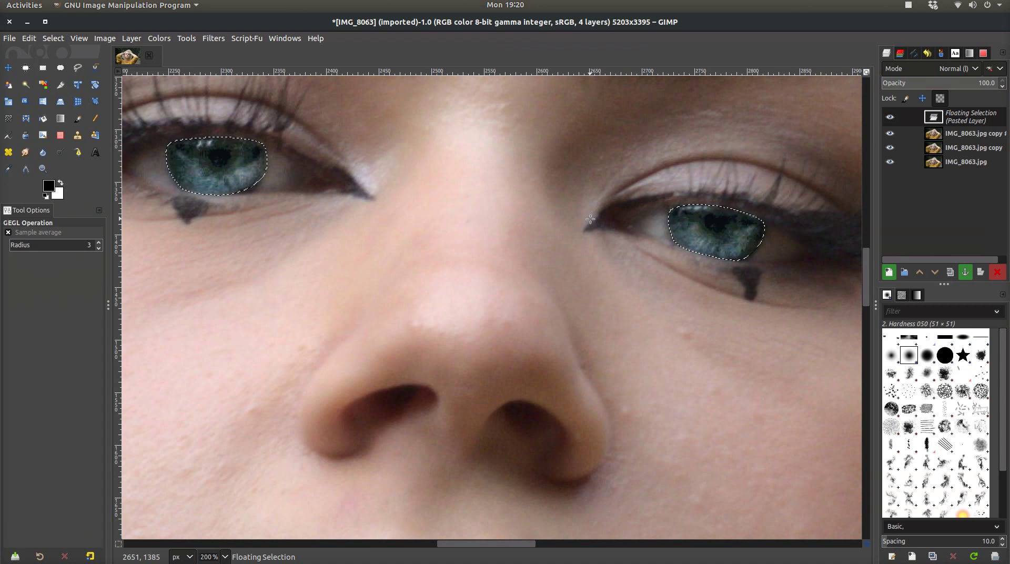
pyautogui.press('3')
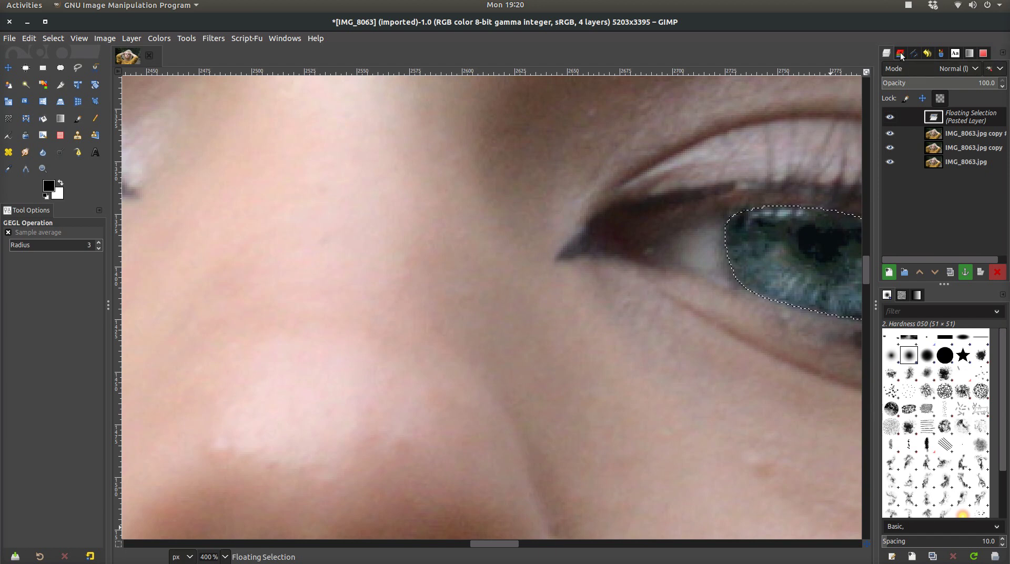
pyautogui.press('2')
pyautogui.hotkey('shift', '2')
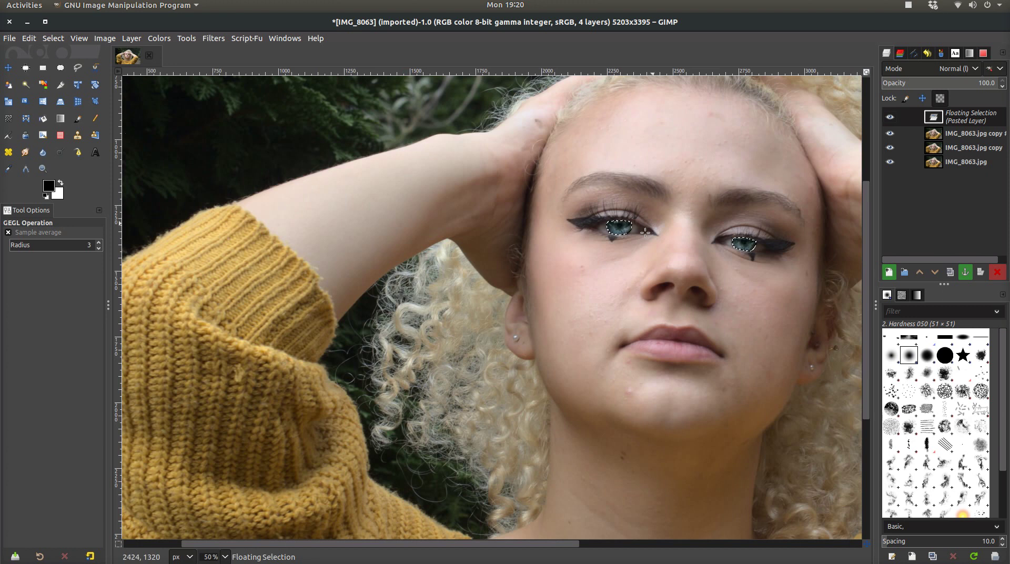
pyautogui.click(891, 133)
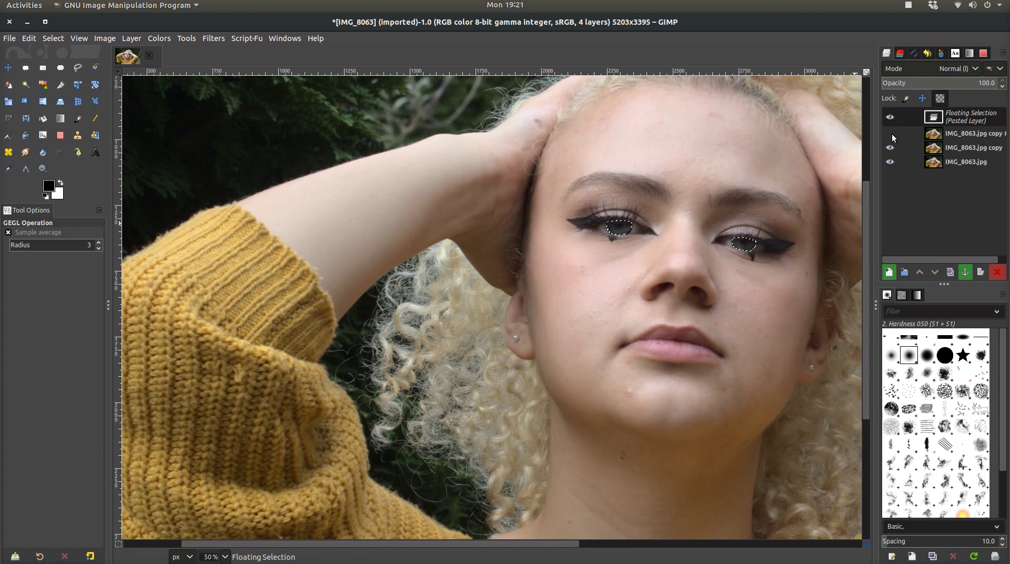
pyautogui.click(890, 133)
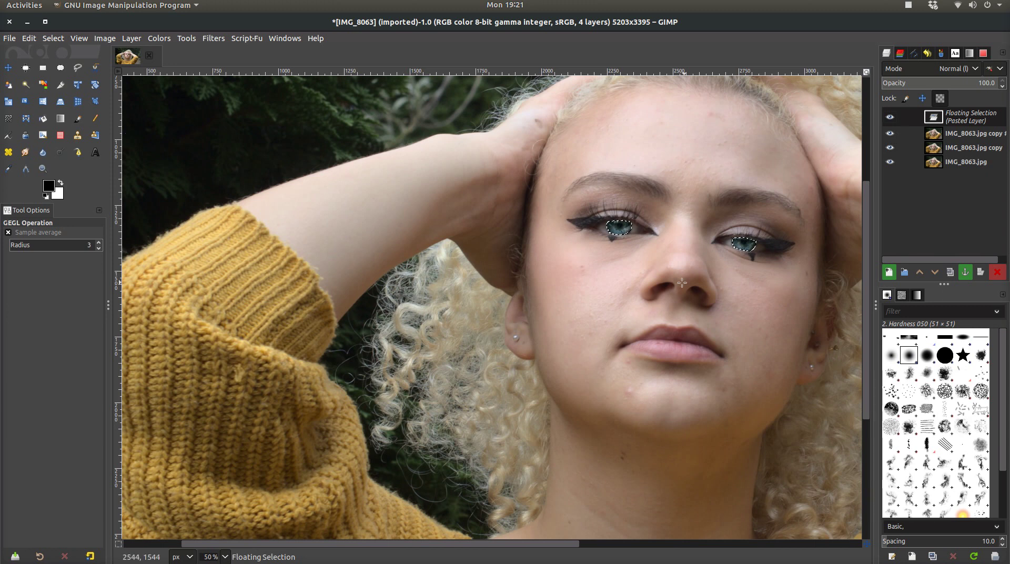
pyautogui.scroll(5, 580, 199)
pyautogui.scroll(-6, 580, 199)
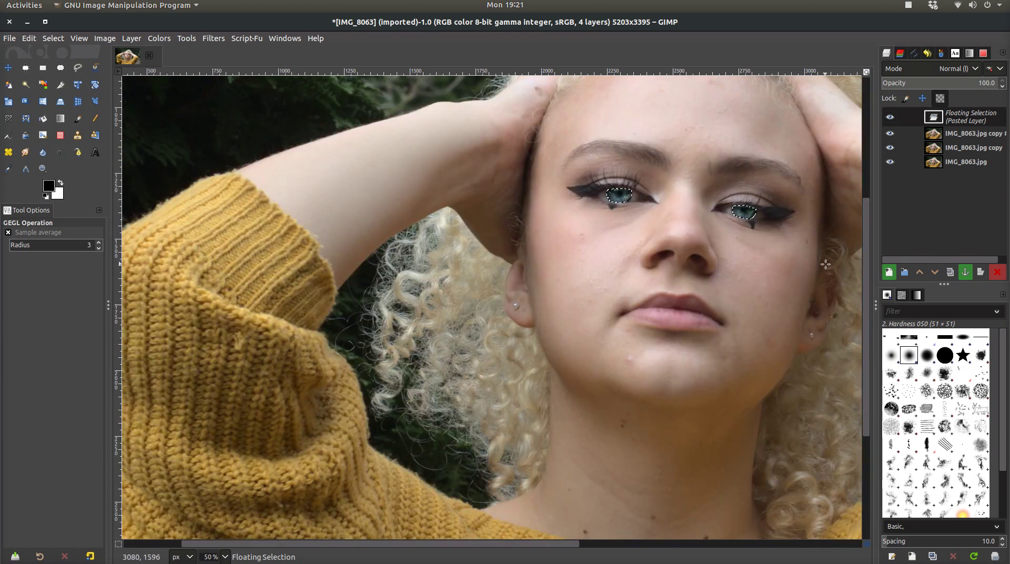
# Blend the floating selection in HSV Value mode from the default mode set
pyautogui.click(991, 69)
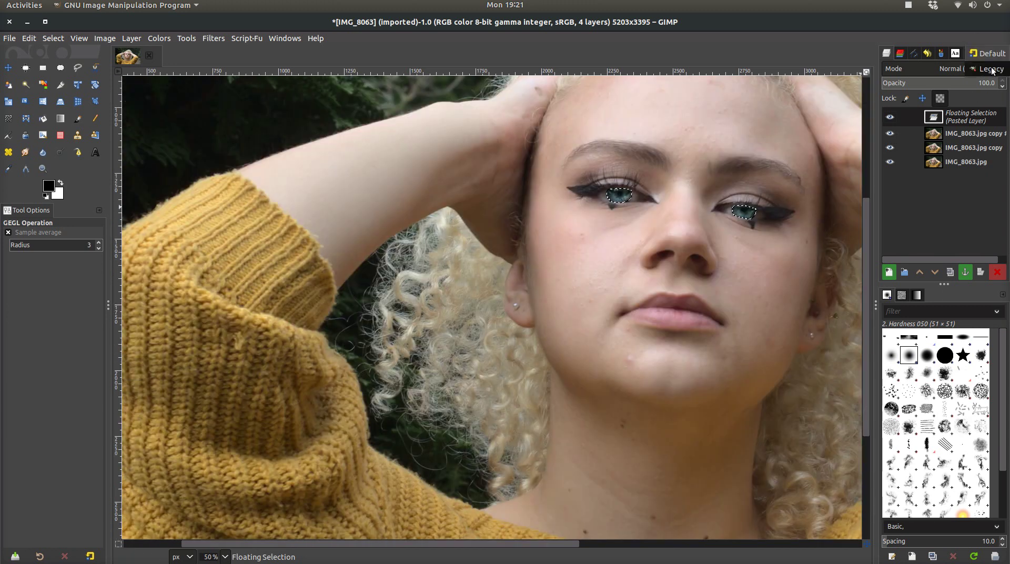
pyautogui.click(988, 54)
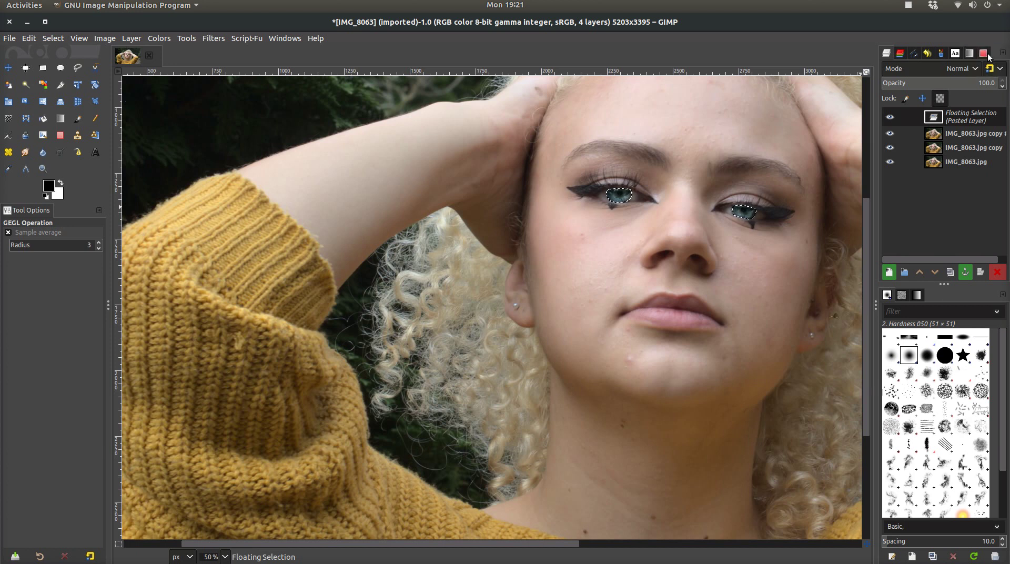
pyautogui.click(974, 71)
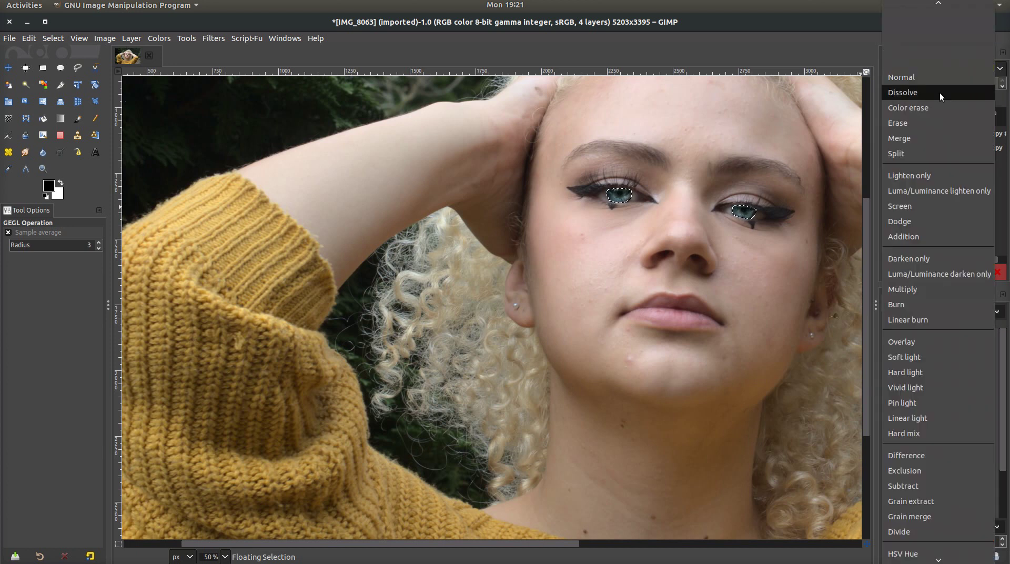
pyautogui.scroll(-2, 894, 392)
pyautogui.scroll(-2, 909, 396)
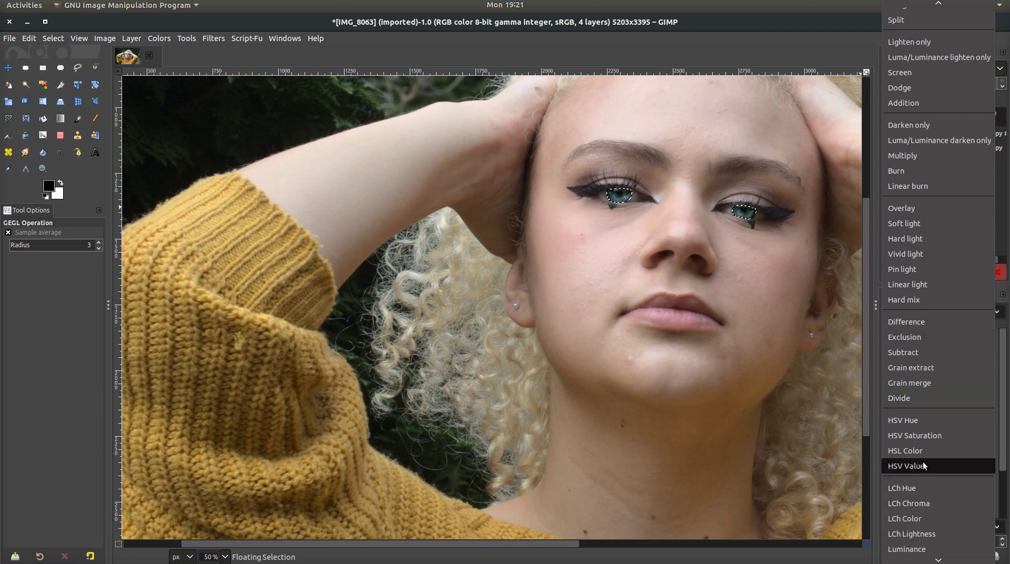
pyautogui.click(923, 464)
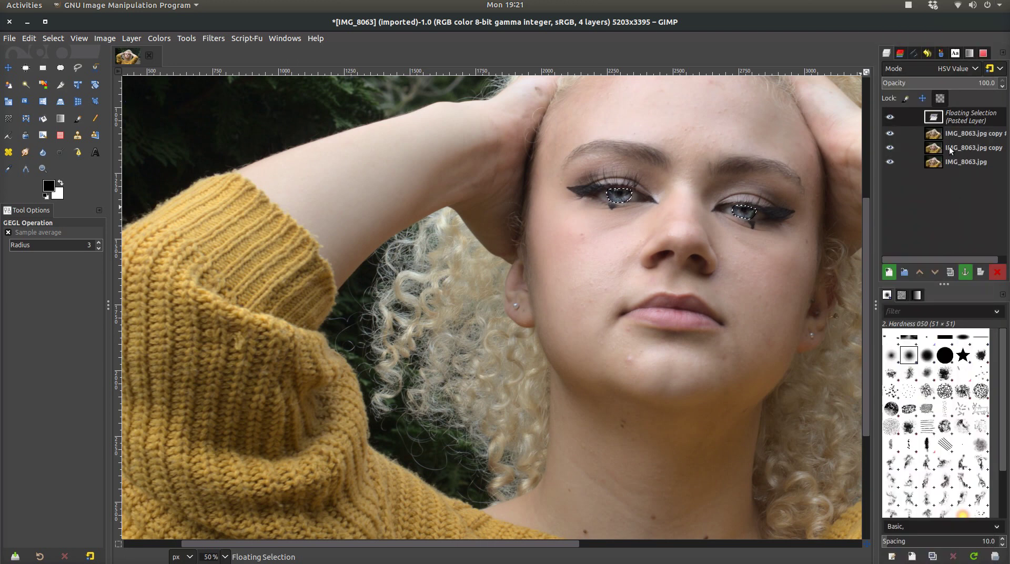
# Lower the floating selection's opacity to about 75% and anchor it onto 'copy #1'
pyautogui.scroll(-3, 940, 85)
pyautogui.scroll(-16, 941, 85)
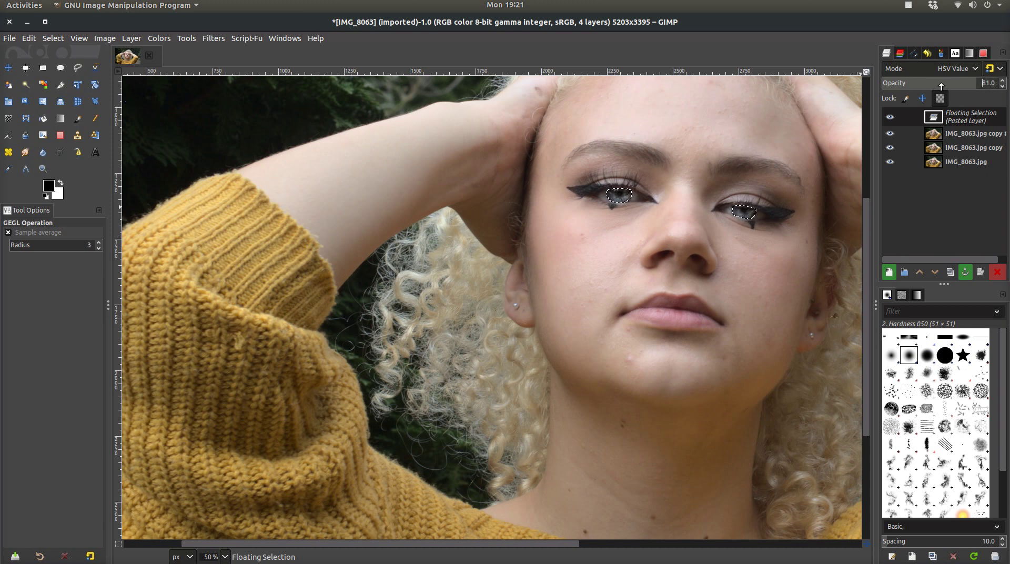
pyautogui.scroll(-1, 940, 86)
pyautogui.click(894, 118)
pyautogui.click(967, 274)
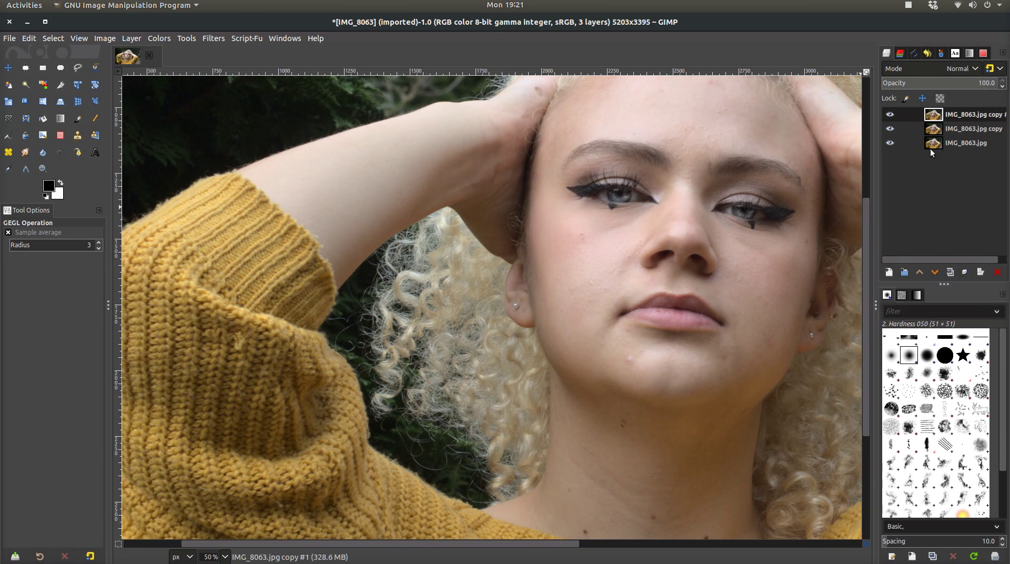
# Toggle the top layer's visibility repeatedly to compare the irises before and after
pyautogui.click(888, 115)
pyautogui.click(888, 116)
pyautogui.click(888, 116)
pyautogui.click(887, 115)
pyautogui.click(887, 115)
pyautogui.click(888, 115)
# Set up Dodge/Burn at 66.7% zoom with the 2. Hardness 025 brush at size 51
pyautogui.click(60, 153)
pyautogui.scroll(5, 618, 199)
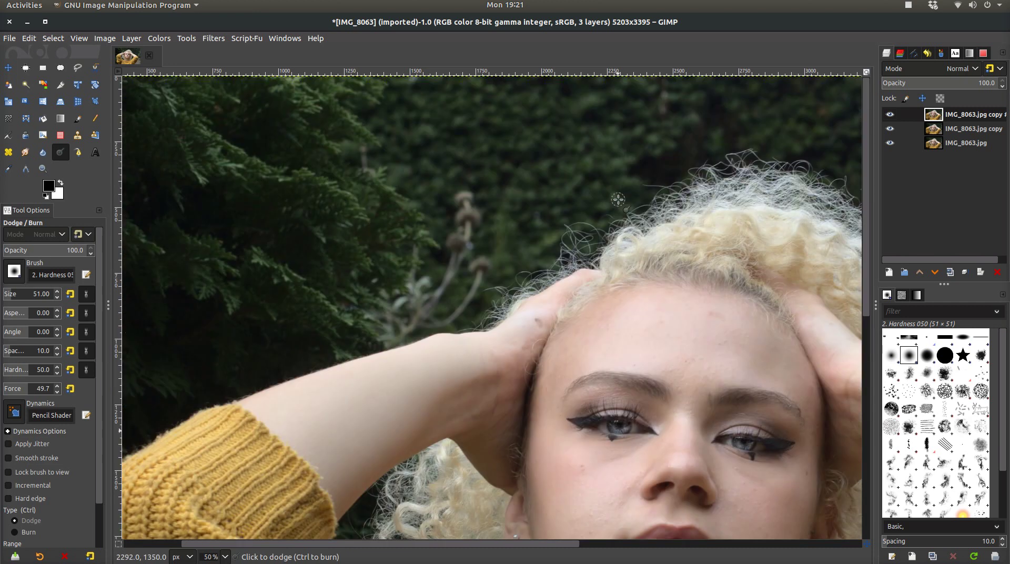
pyautogui.scroll(-3, 618, 198)
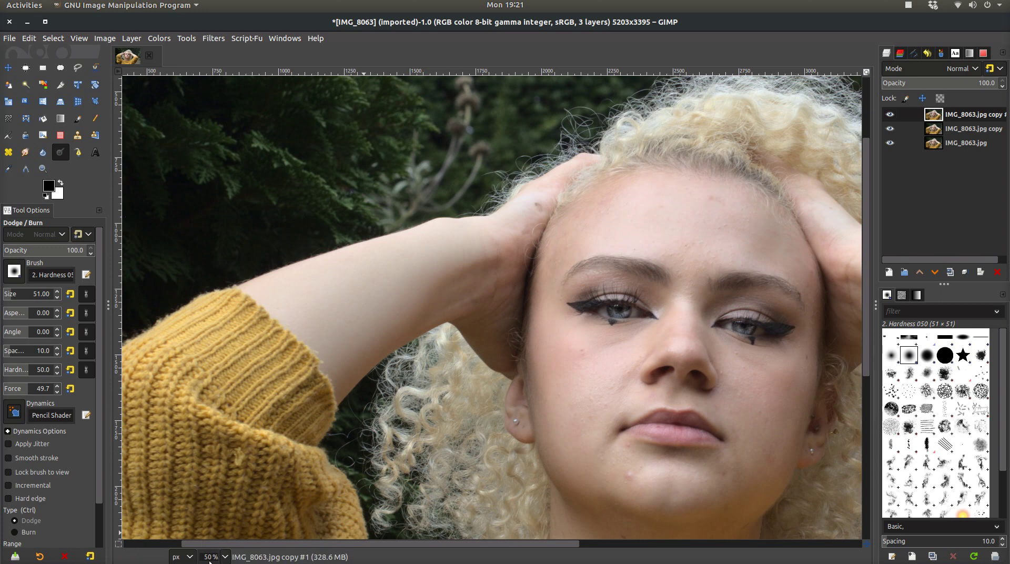
pyautogui.click(225, 557)
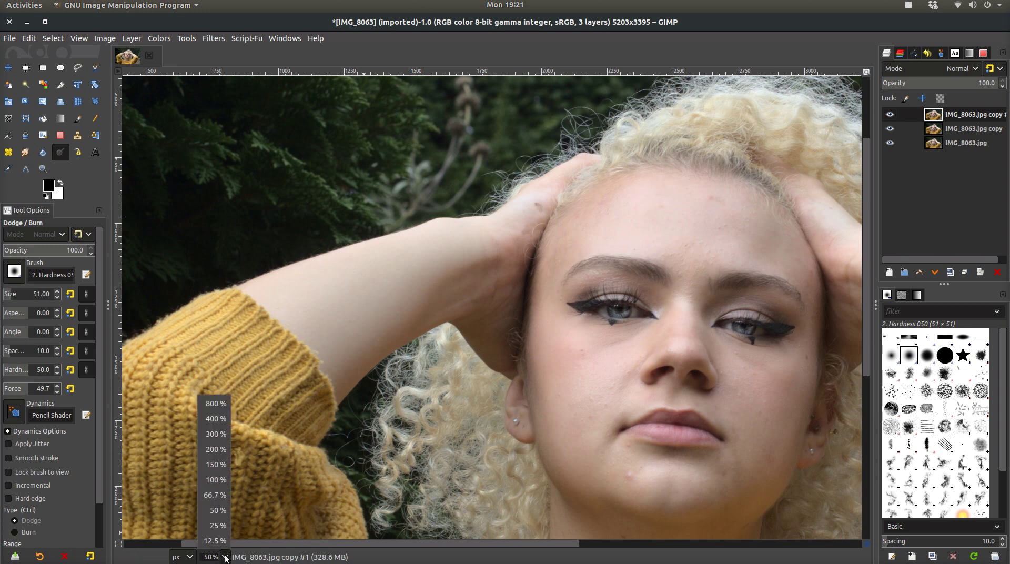
pyautogui.click(214, 495)
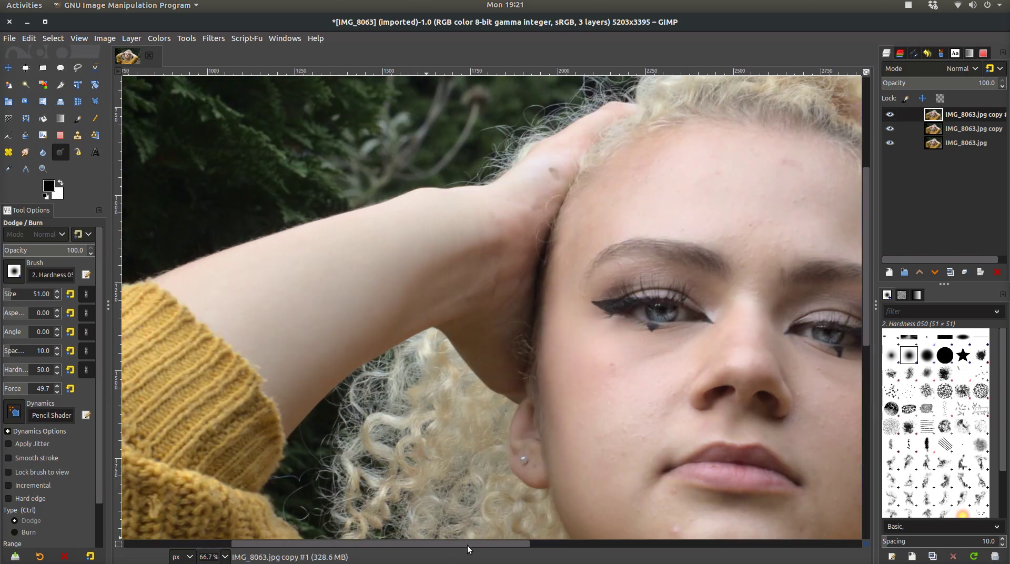
pyautogui.moveTo(467, 545); pyautogui.dragTo(513, 545)
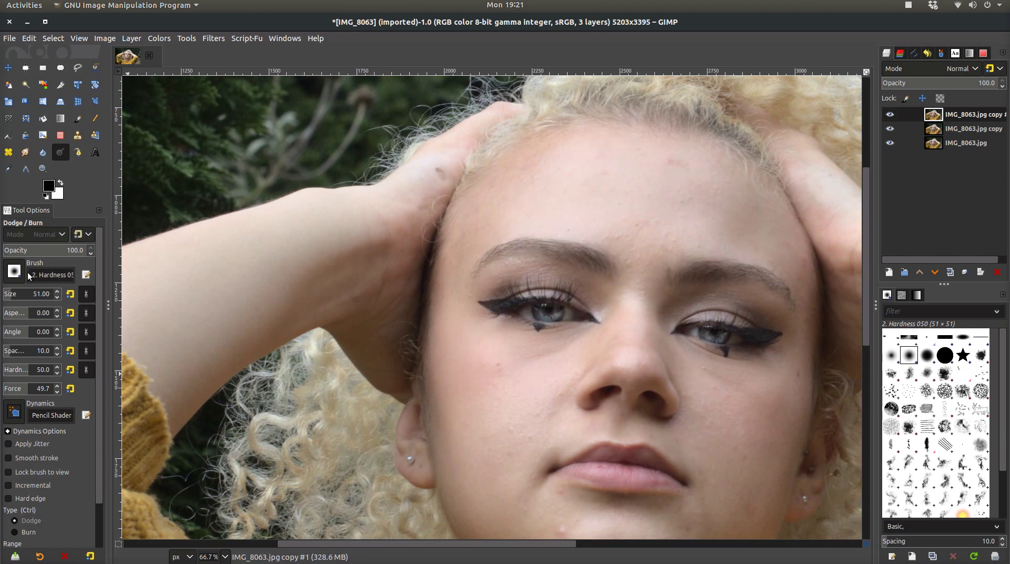
pyautogui.click(56, 298)
pyautogui.click(57, 298)
pyautogui.click(14, 272)
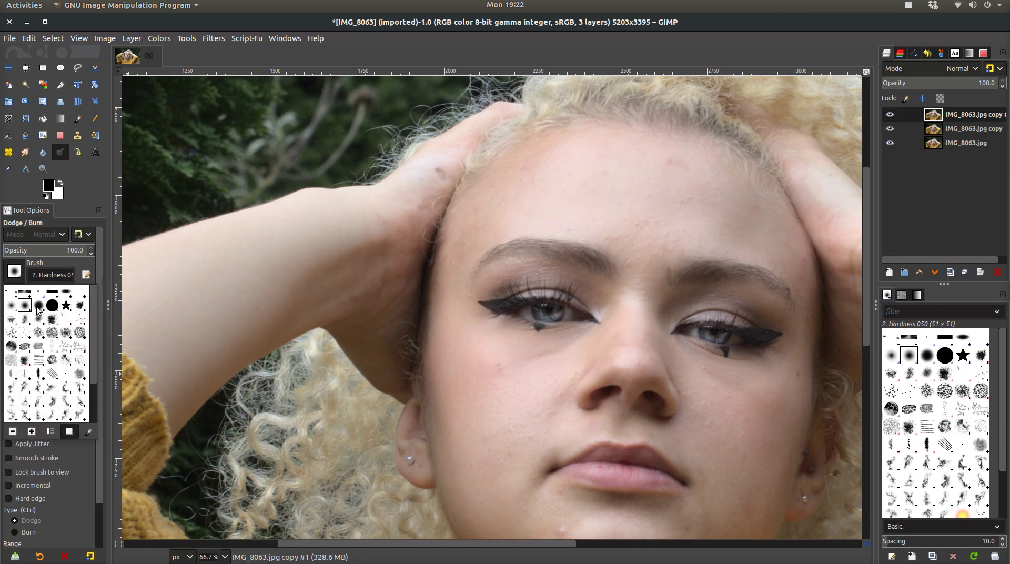
pyautogui.doubleClick(11, 306)
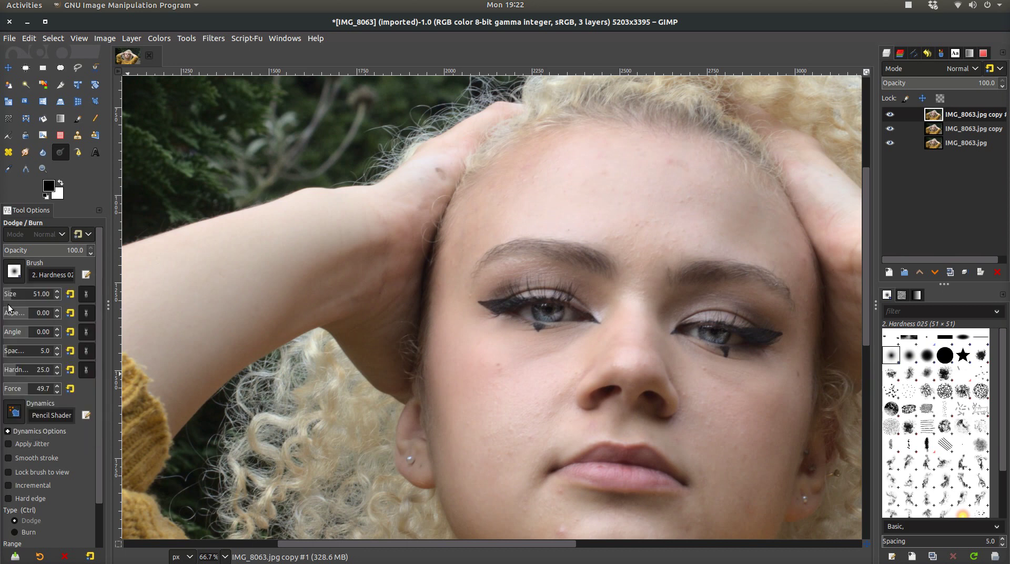
# Dodge under the left eye, both eye corners and the right iris with a size-56 brush
pyautogui.click(57, 293)
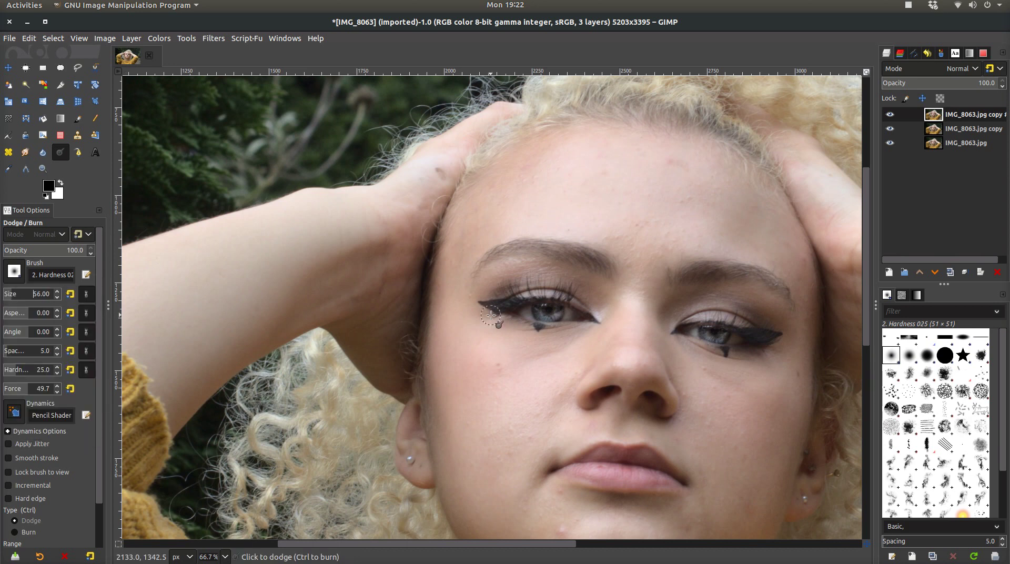
pyautogui.click(525, 312)
pyautogui.moveTo(566, 327); pyautogui.dragTo(573, 316)
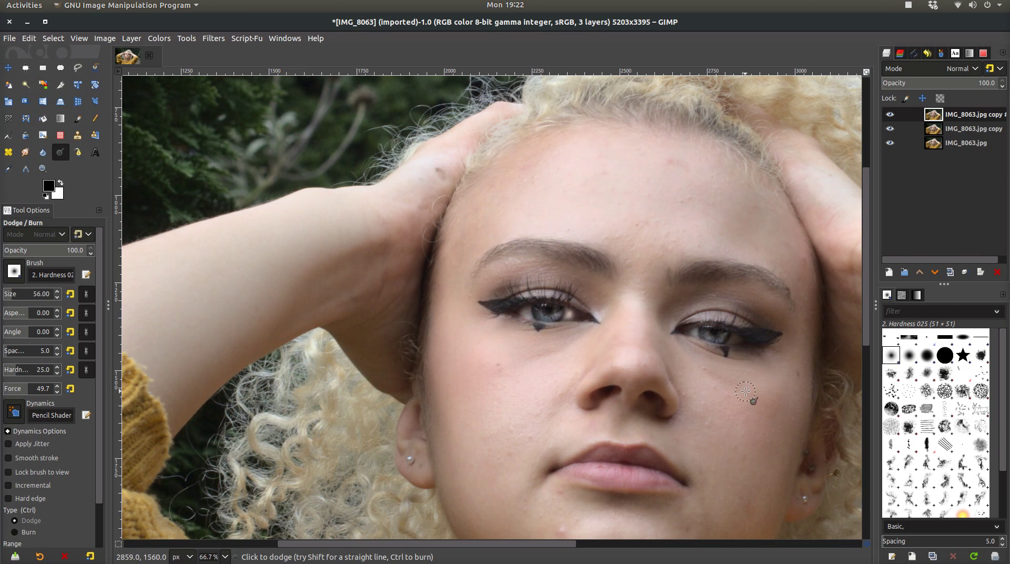
pyautogui.moveTo(702, 337)
pyautogui.mouseDown()
pyautogui.moveTo(690, 335)
pyautogui.moveTo(699, 338)
pyautogui.mouseUp()
pyautogui.press('ctrl')
pyautogui.moveTo(686, 331)
pyautogui.mouseDown()
pyautogui.moveTo(703, 341)
pyautogui.moveTo(736, 335)
pyautogui.mouseUp()
pyautogui.moveTo(574, 317)
pyautogui.mouseDown()
pyautogui.moveTo(583, 317)
pyautogui.moveTo(573, 317)
pyautogui.mouseUp()
pyautogui.click(225, 556)
pyautogui.click(218, 510)
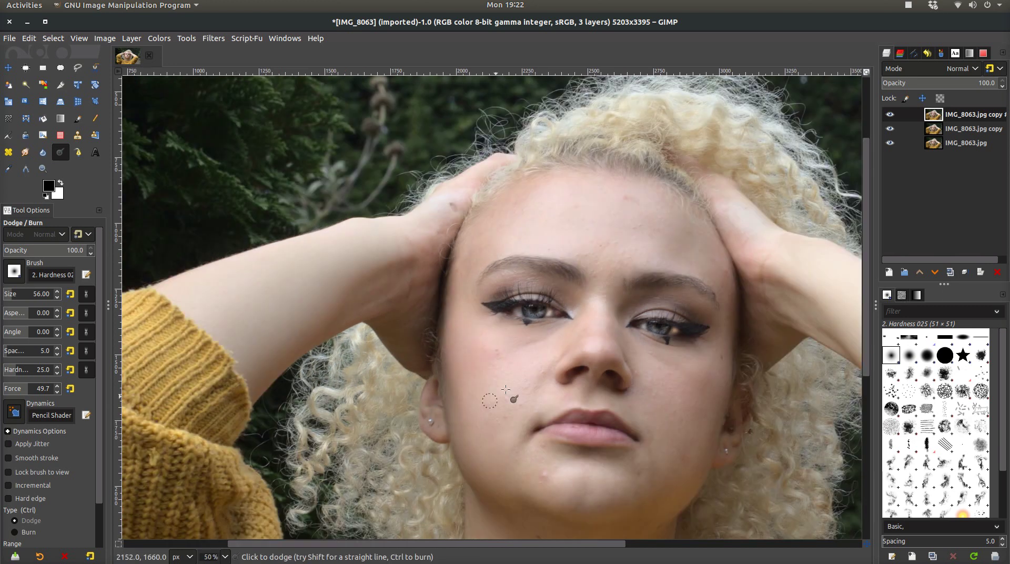
pyautogui.scroll(-5, 668, 332)
pyautogui.scroll(3, 668, 332)
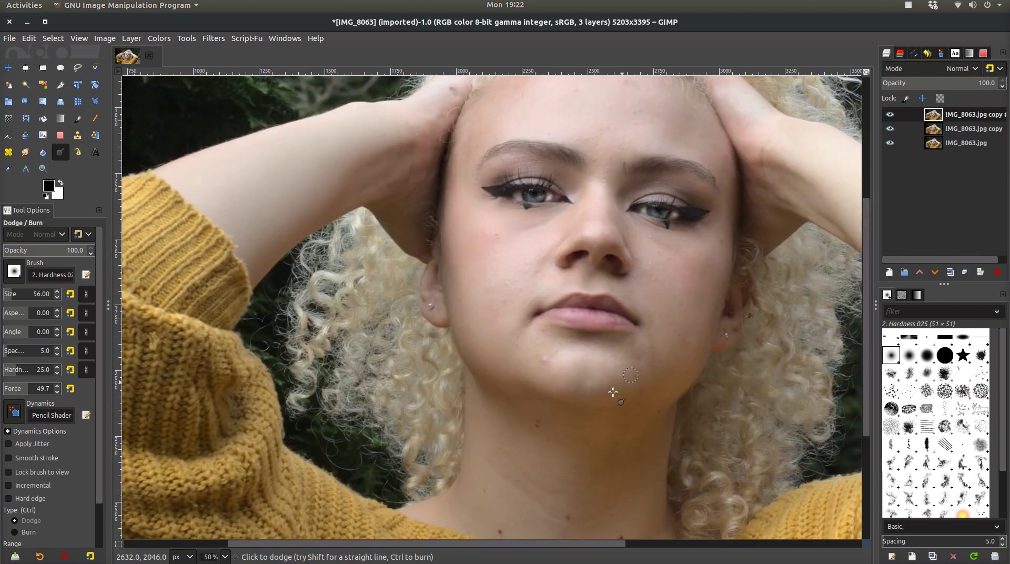
pyautogui.click(224, 557)
pyautogui.click(213, 527)
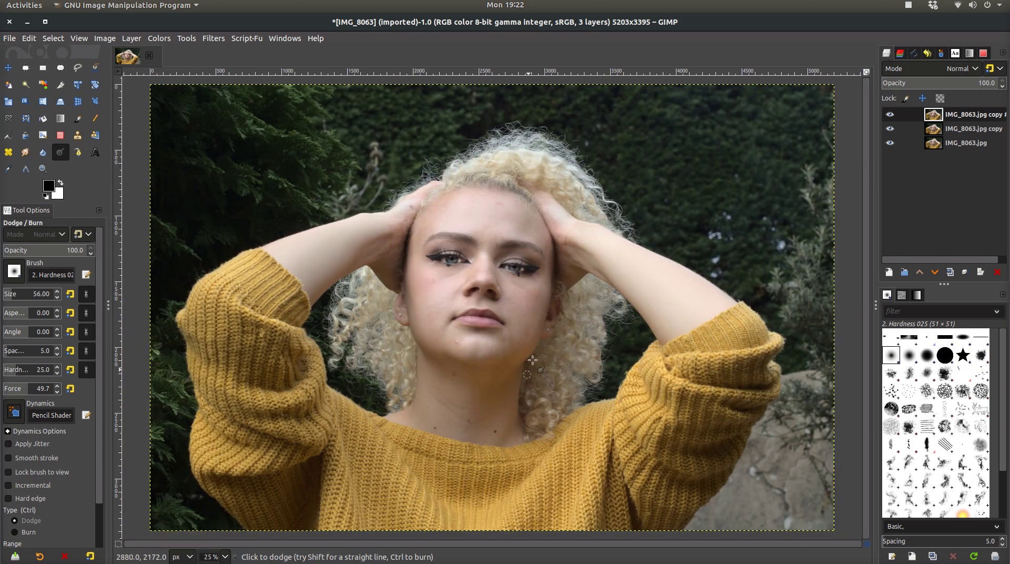
pyautogui.click(890, 115)
pyautogui.click(890, 114)
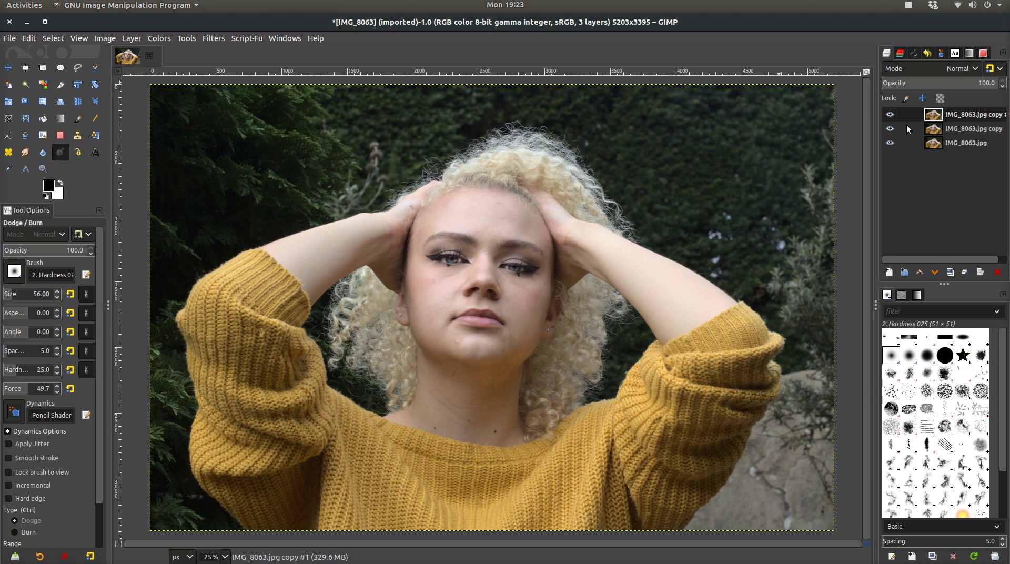
pyautogui.click(890, 115)
pyautogui.click(890, 115)
pyautogui.click(890, 114)
pyautogui.click(890, 115)
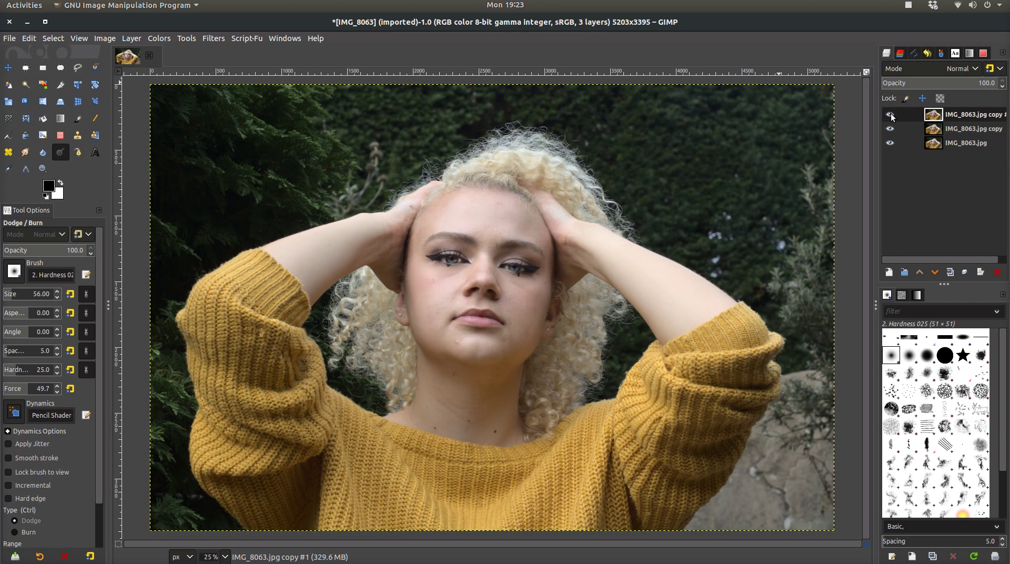